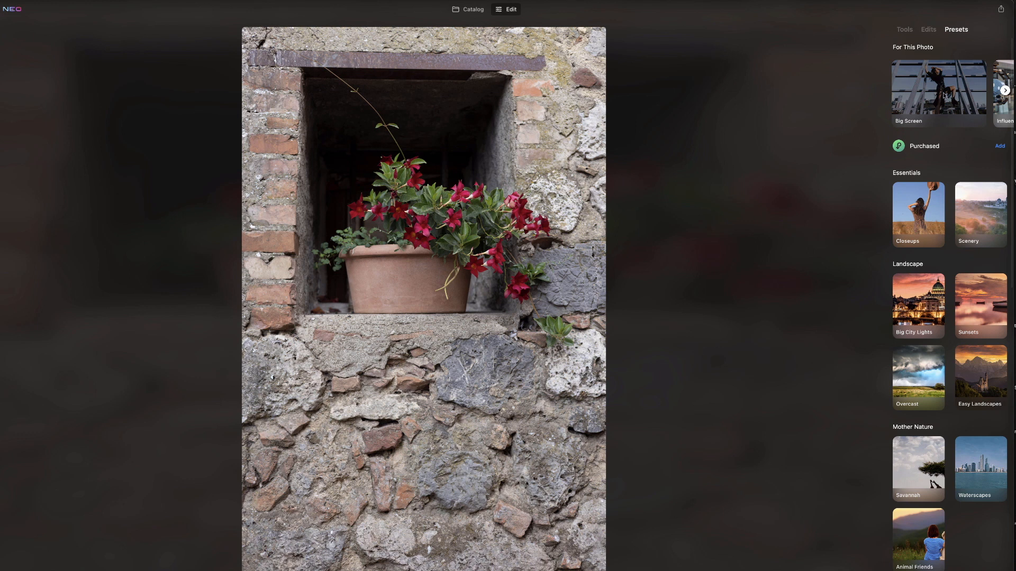
Try the Travelogue, Soft Box, Bar Noir, Sunshine, Dark Forest and Cold Frame presets from the Big Screen collection on the photo.
left_click(940, 111)
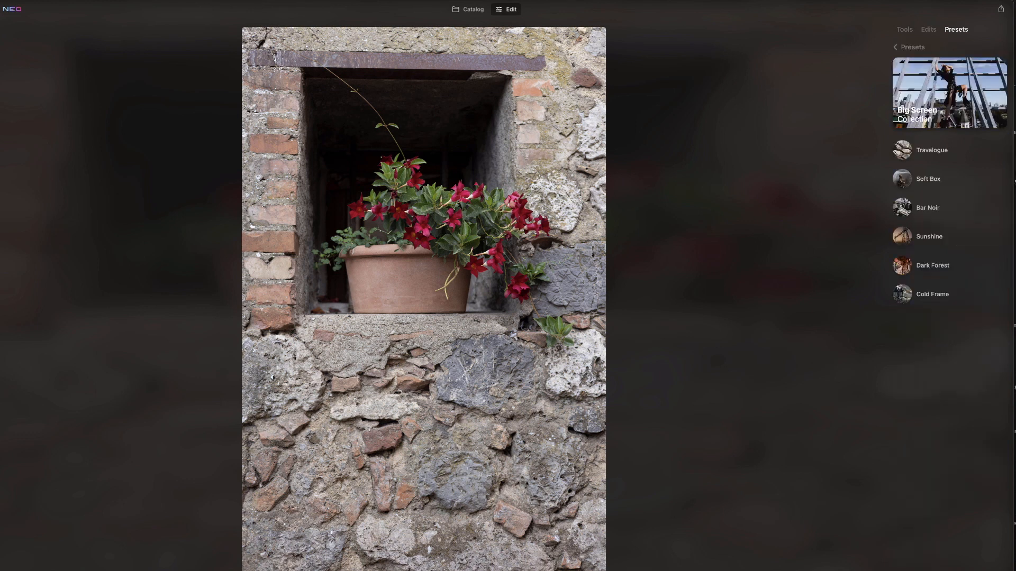
left_click(938, 154)
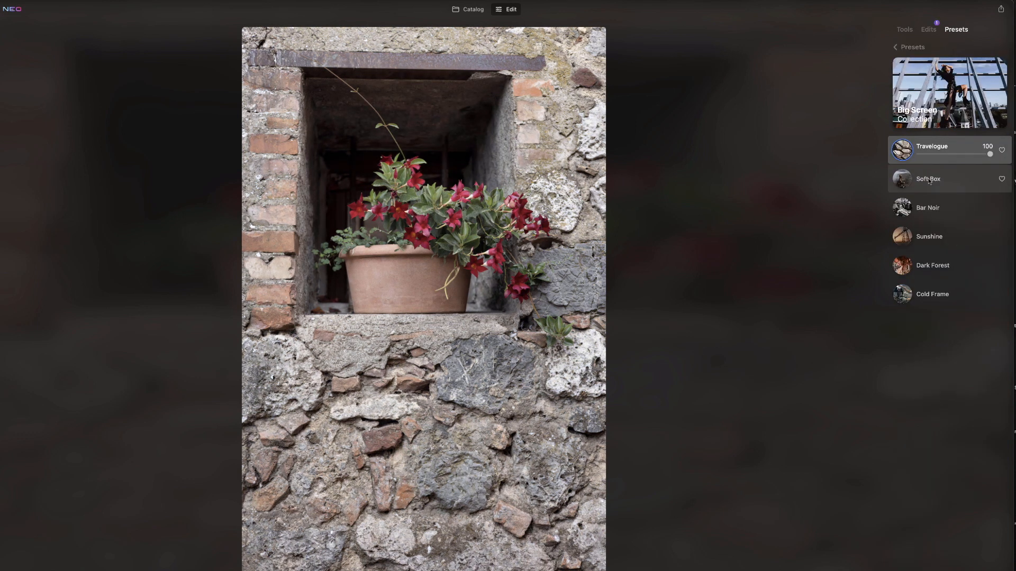
left_click(927, 182)
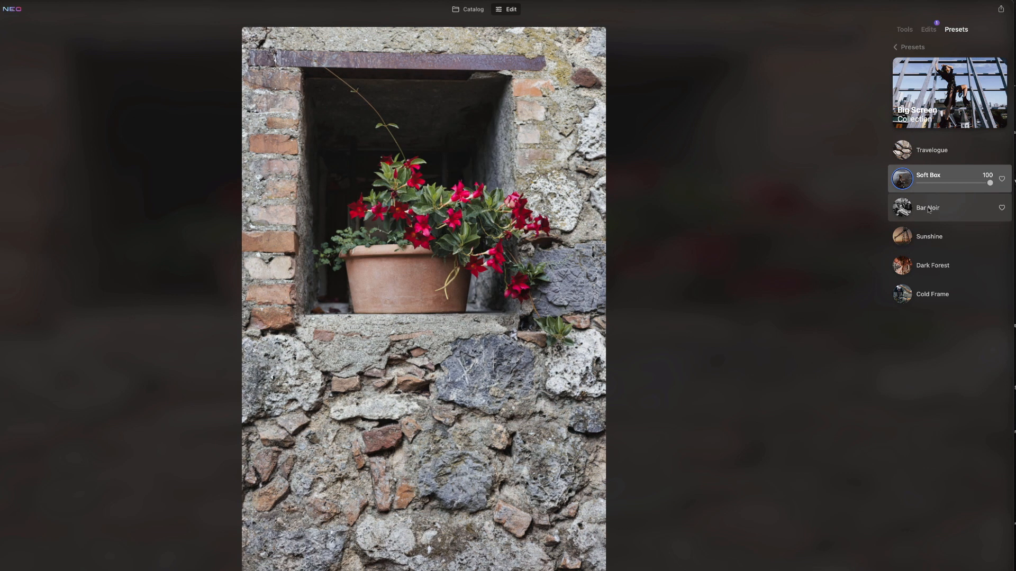
left_click(930, 207)
left_click(927, 239)
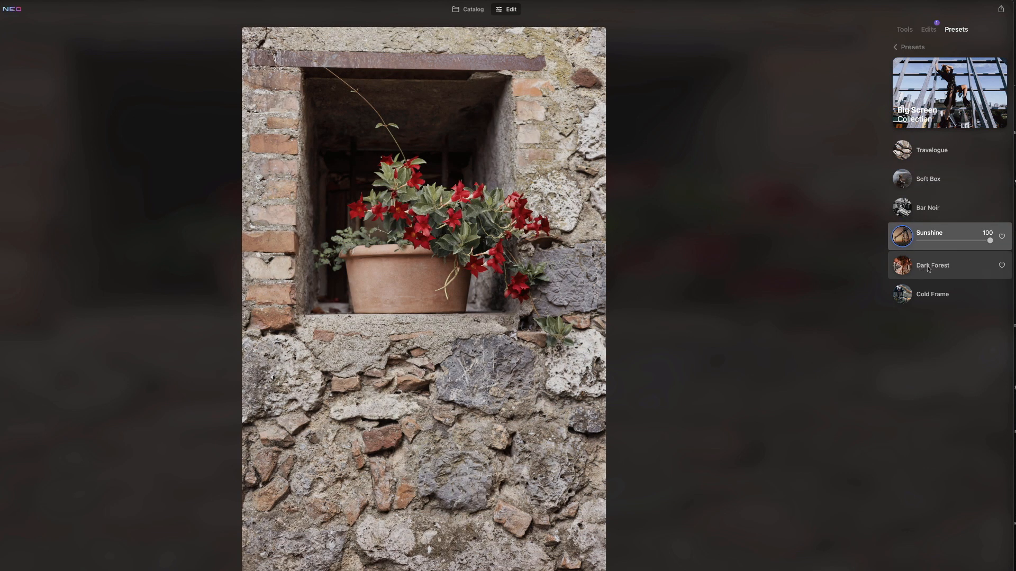
left_click(927, 270)
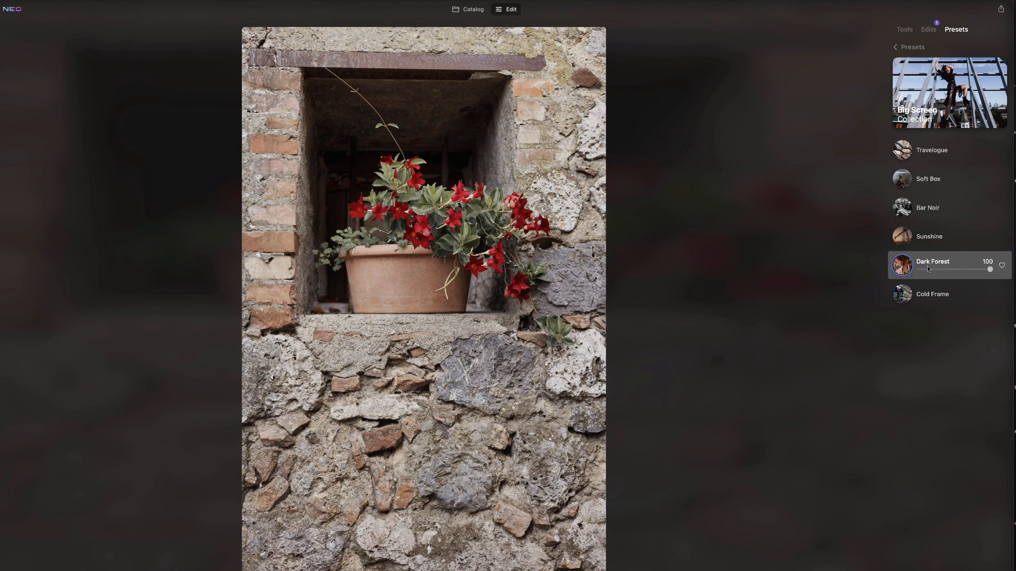
left_click(926, 297)
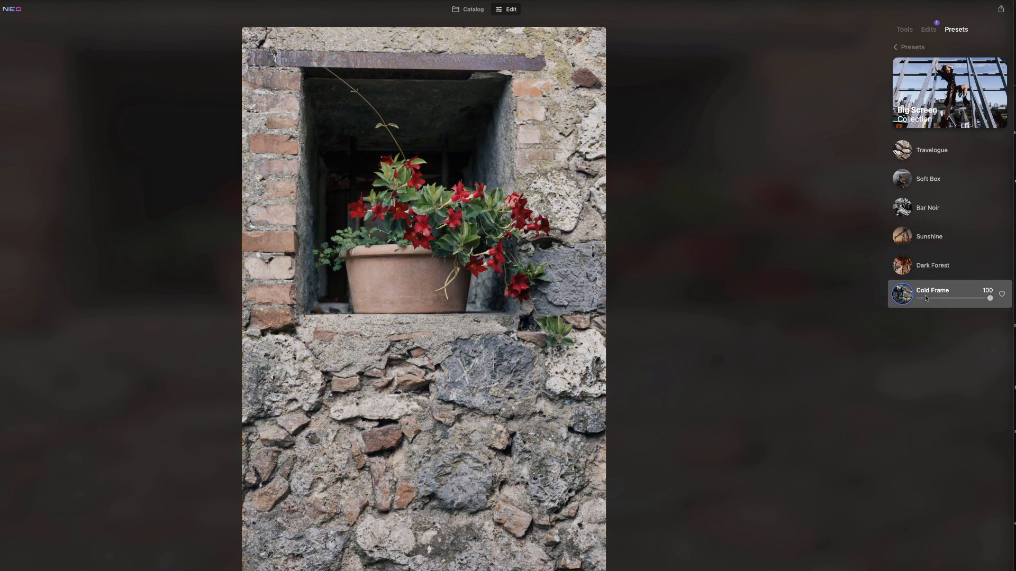
left_click(904, 29)
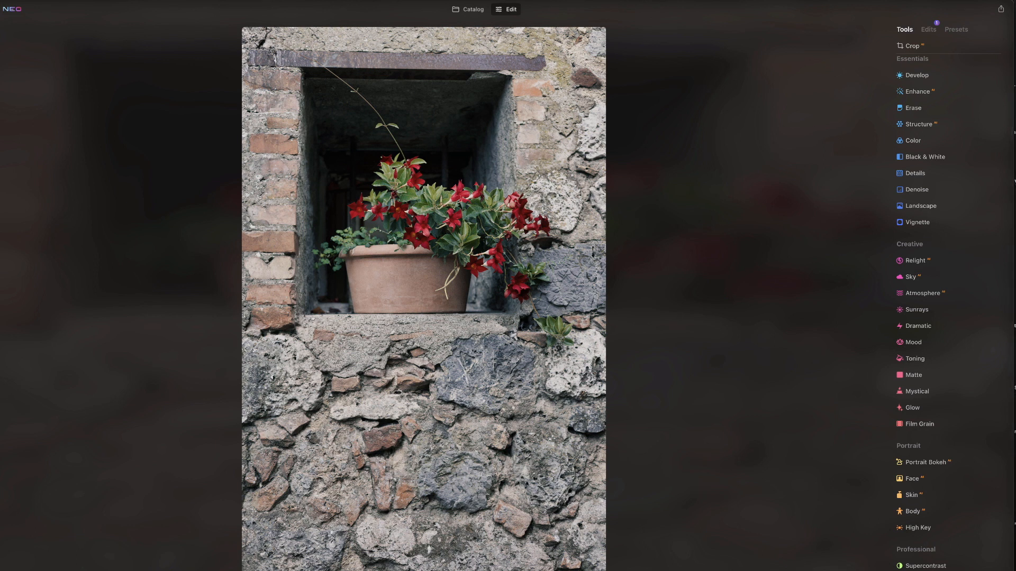
key("backslash")
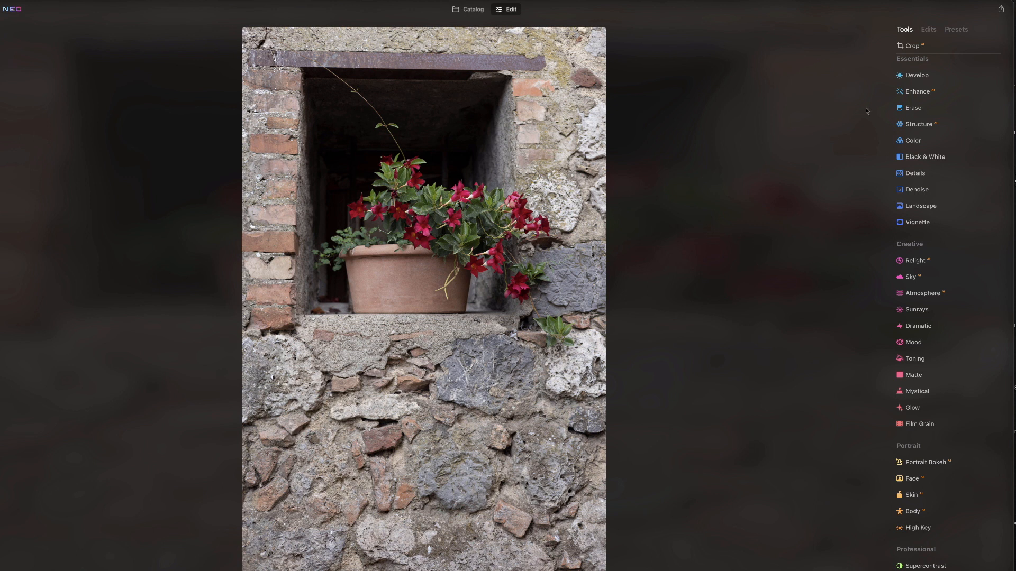
Develop the photo with Exposure 0.19 and Highlights -10, and compare it with the adjustment hidden.
left_click(917, 75)
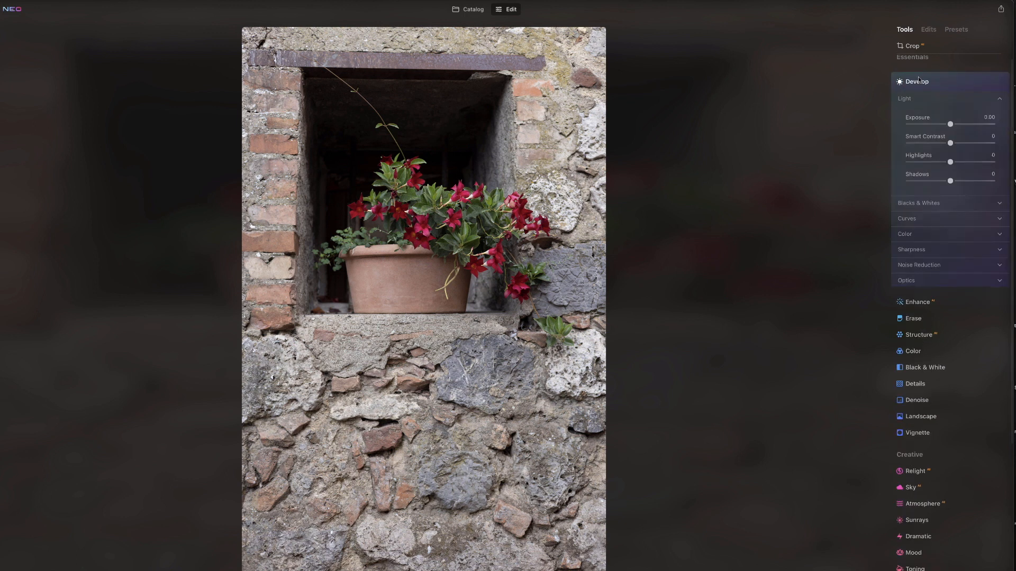
left_click_drag(951, 123, 956, 125)
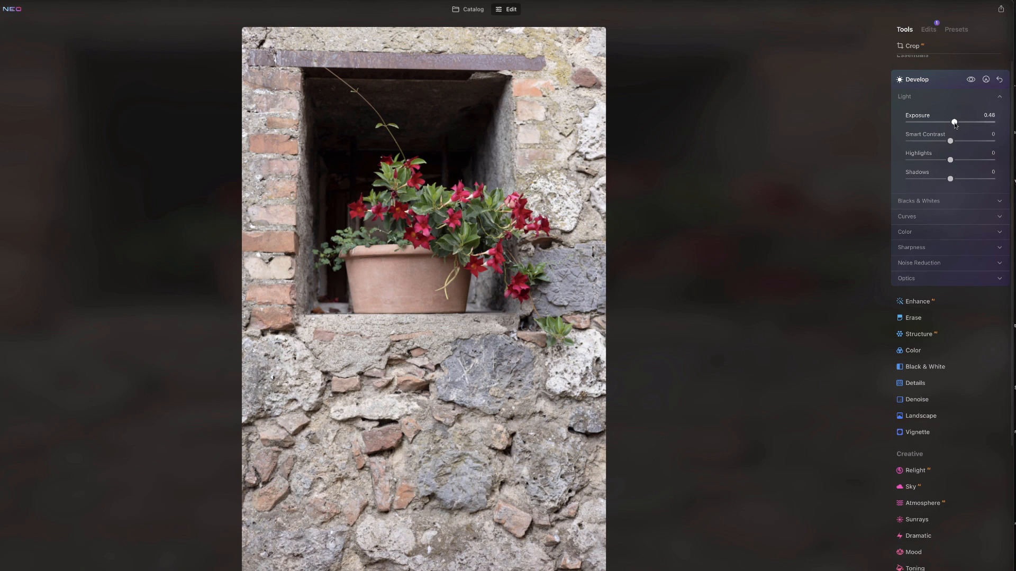
left_click_drag(950, 160, 945, 148)
left_click_drag(954, 109, 950, 105)
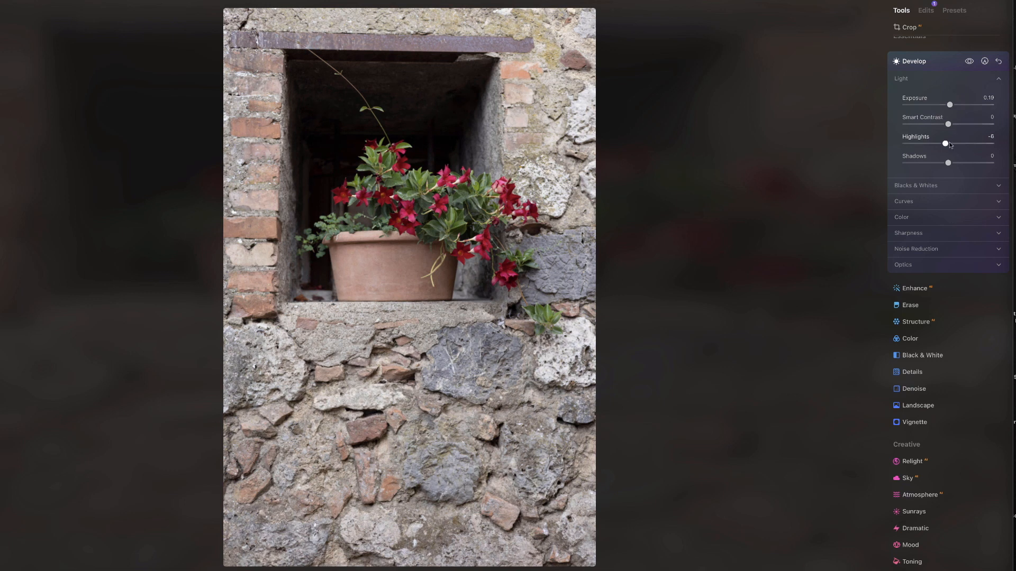
left_click_drag(949, 143, 948, 143)
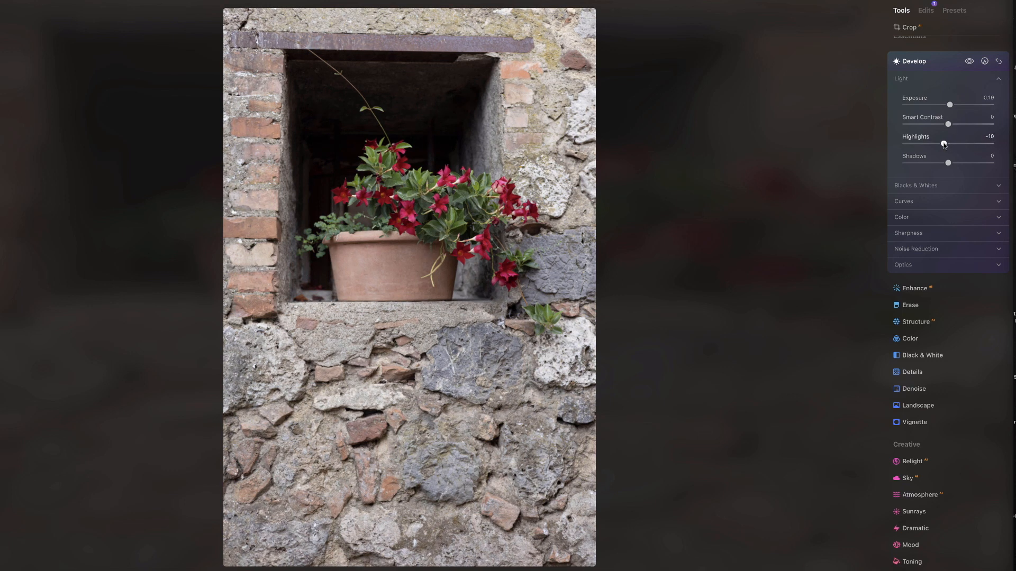
left_click(970, 61)
left_click(908, 61)
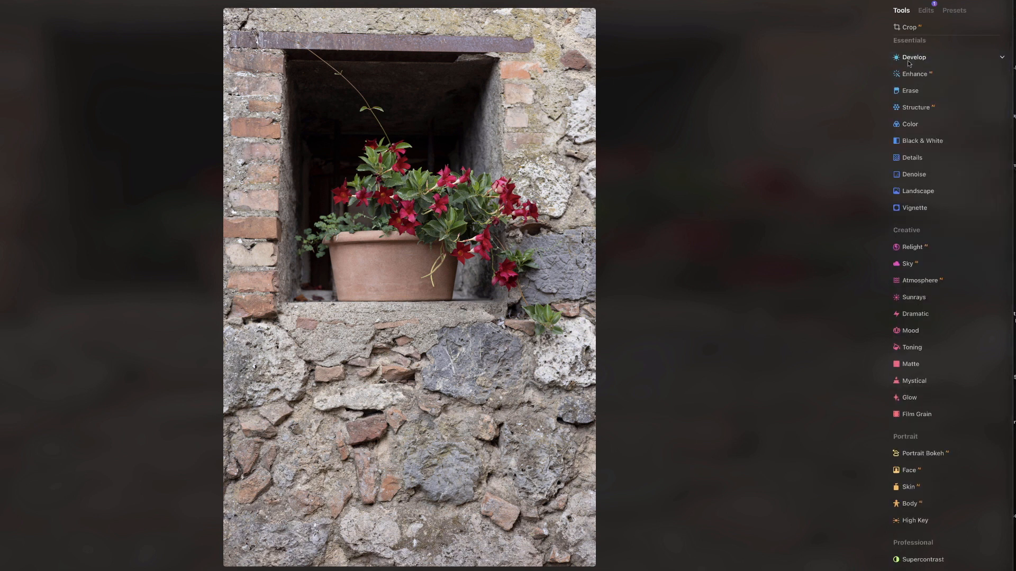
Enhance the photo with an Accent of 51 and compare the result with and without the adjustment.
left_click(911, 74)
left_click_drag(907, 111, 970, 112)
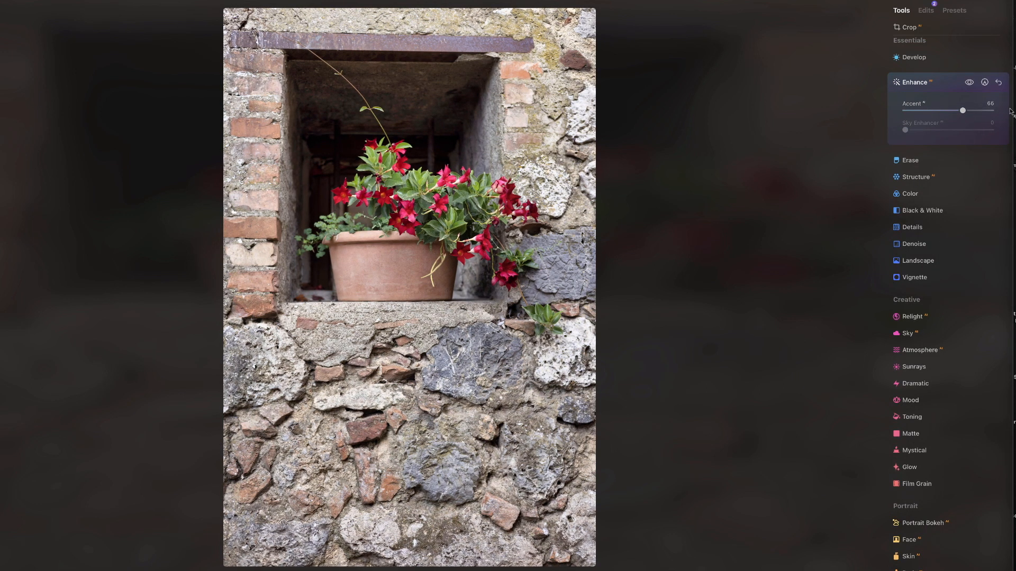
mouse_move(962, 111)
left_mouse_down()
mouse_move(876, 116)
mouse_move(950, 112)
left_mouse_up()
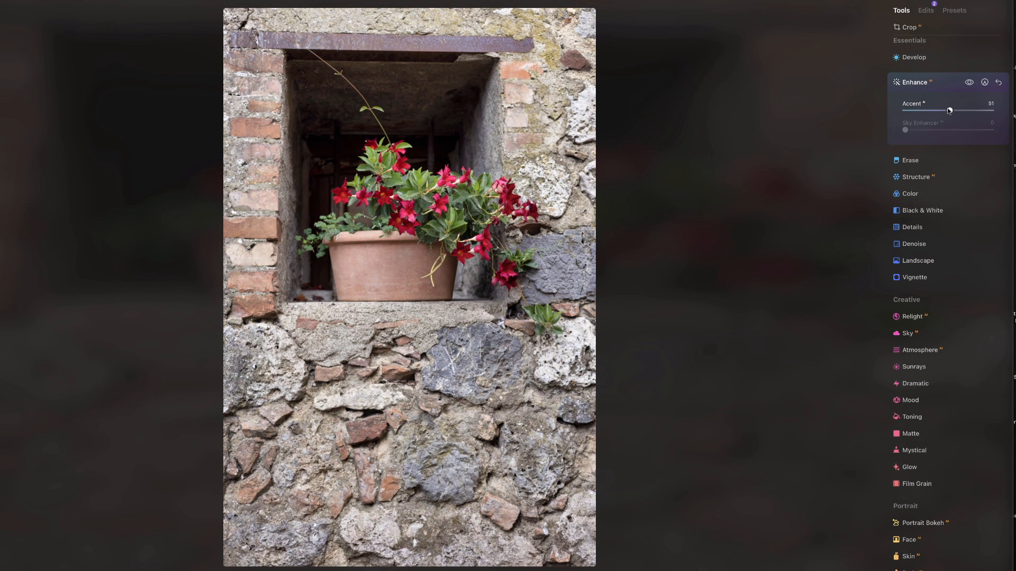
left_click(970, 83)
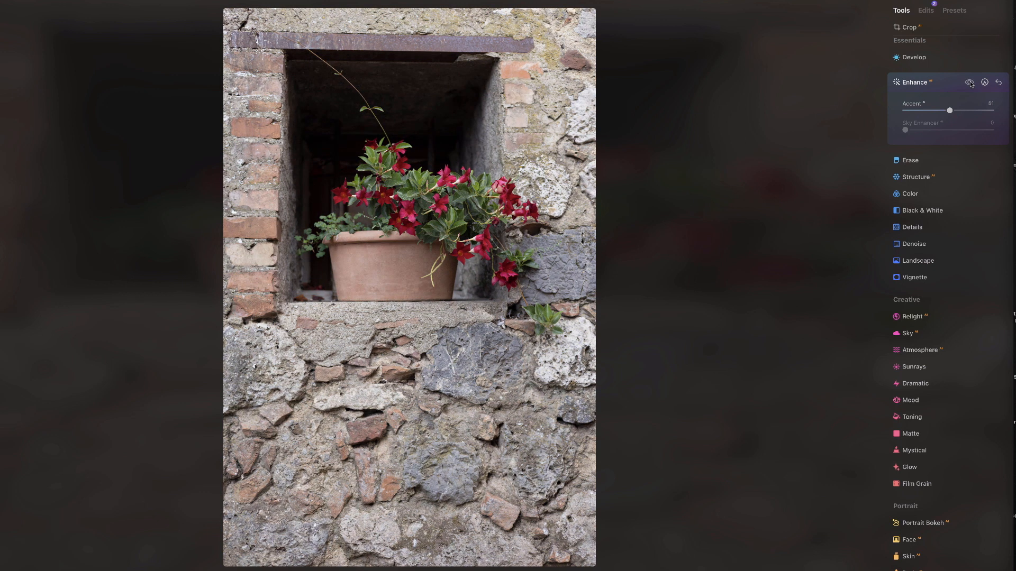
left_click(971, 83)
left_click(970, 82)
left_click(970, 83)
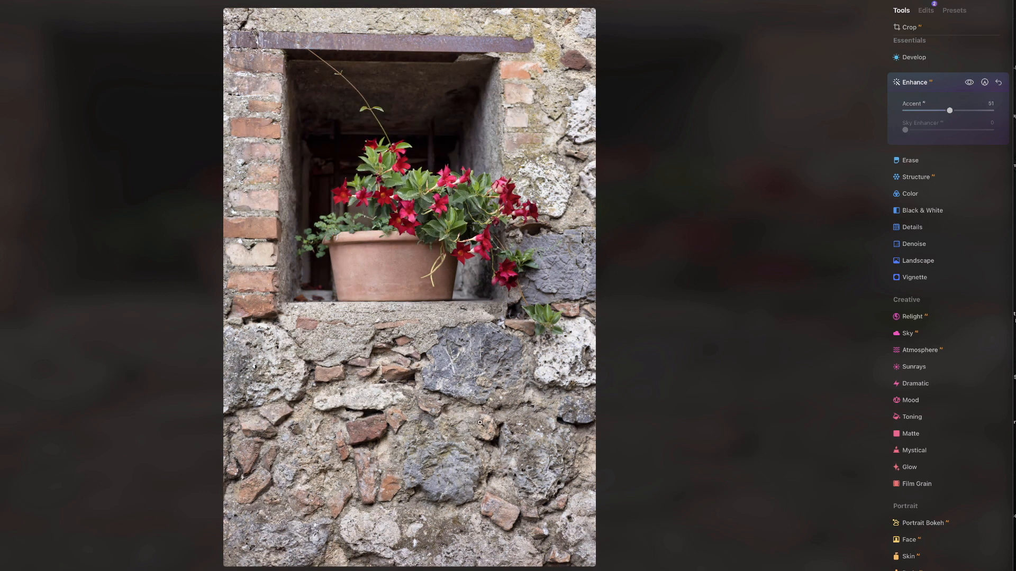
left_click(909, 82)
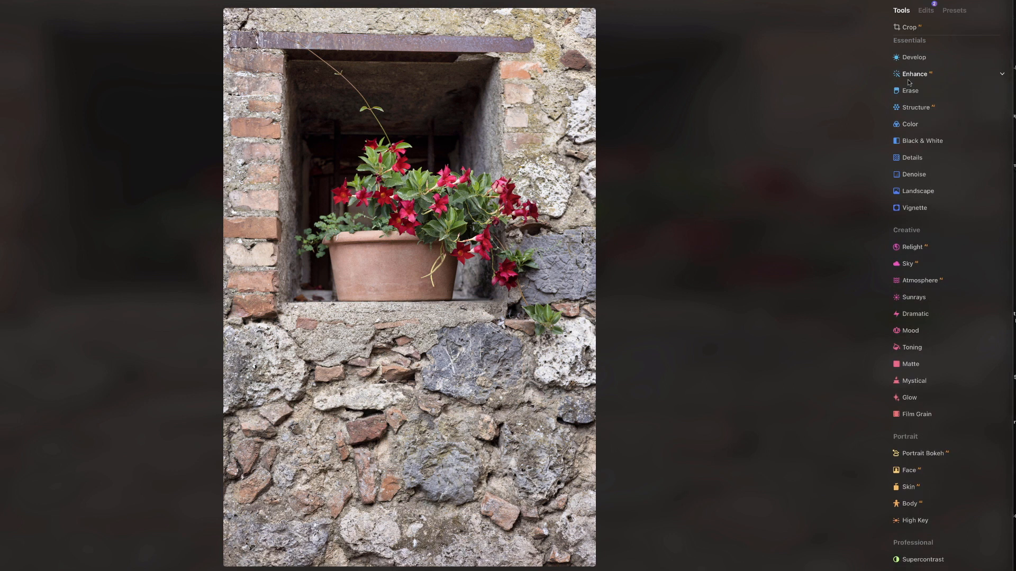
Apply a slight positive Structure amount to the photo, leaving Boost at 0.
left_click(920, 107)
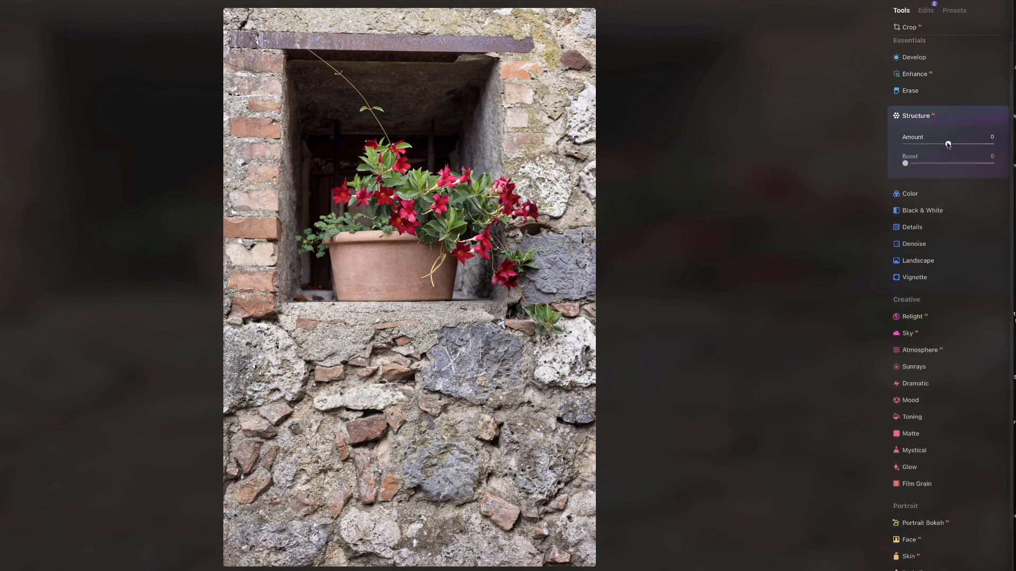
left_click(949, 144)
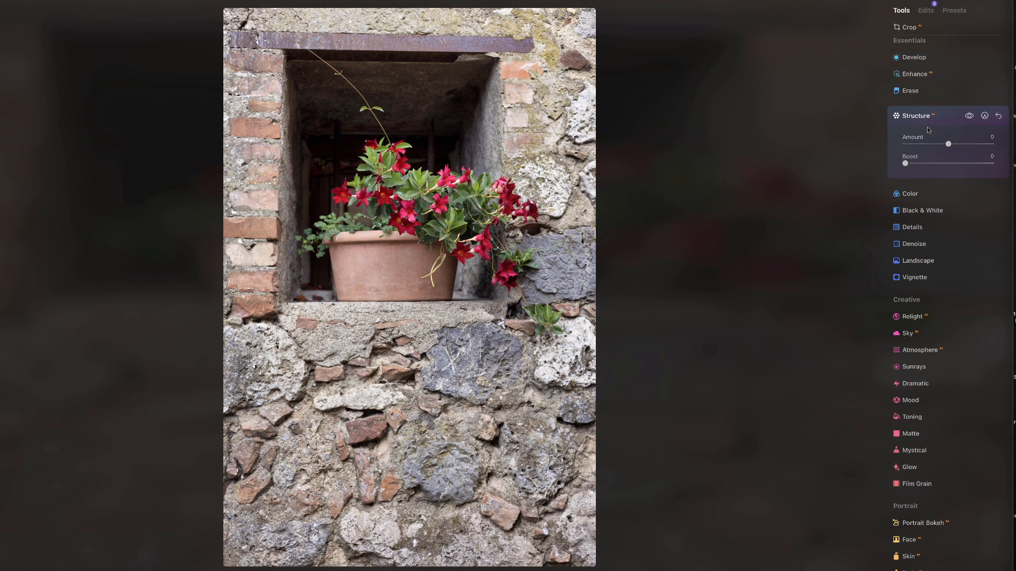
left_click_drag(949, 145, 952, 146)
left_click(913, 120)
Boost the photo's colors with Saturation 17 and Vibrance 51.
left_click(914, 126)
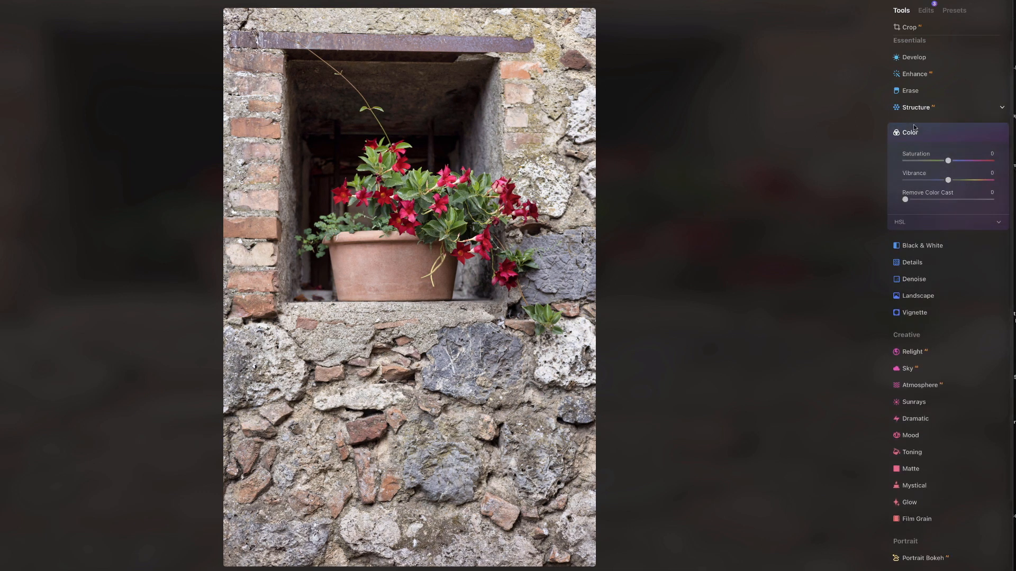
mouse_move(953, 164)
left_mouse_down()
mouse_move(972, 183)
mouse_move(959, 166)
left_mouse_up()
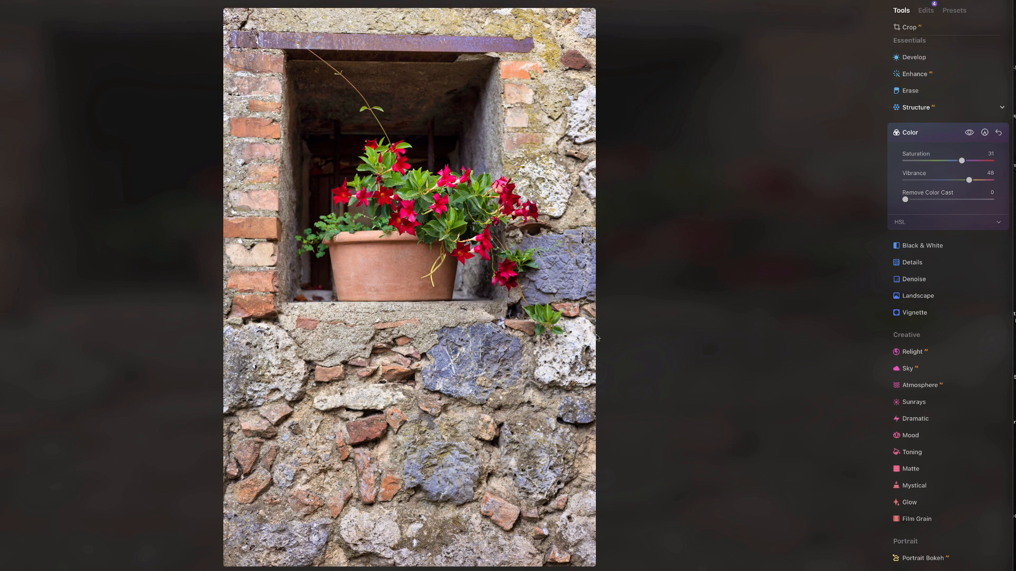
left_click_drag(973, 181, 957, 164)
left_click_drag(973, 181, 969, 181)
Paint a mask for the Color adjustment over the flowers, pot and lower wall with a size 196 brush, and compare before and after.
left_click(984, 133)
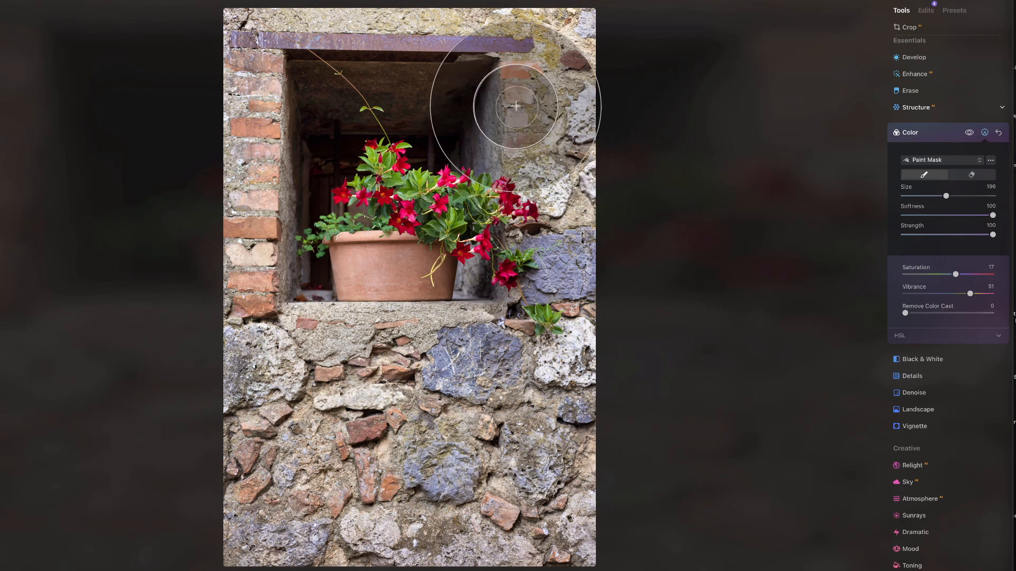
mouse_move(353, 222)
left_mouse_down()
mouse_move(454, 218)
mouse_move(479, 262)
mouse_move(505, 263)
mouse_move(385, 194)
mouse_move(332, 251)
mouse_move(335, 271)
mouse_move(423, 192)
mouse_move(538, 255)
mouse_move(433, 188)
mouse_move(351, 159)
mouse_move(559, 266)
mouse_move(492, 296)
mouse_move(521, 329)
mouse_move(453, 369)
mouse_move(470, 356)
mouse_move(455, 463)
mouse_move(312, 541)
mouse_move(265, 543)
mouse_move(350, 533)
left_mouse_up()
mouse_move(515, 333)
left_mouse_down()
mouse_move(550, 279)
mouse_move(530, 297)
left_mouse_up()
mouse_move(380, 267)
left_mouse_down()
mouse_move(326, 238)
mouse_move(443, 202)
mouse_move(471, 276)
mouse_move(471, 240)
mouse_move(387, 194)
mouse_move(395, 269)
mouse_move(484, 242)
left_mouse_up()
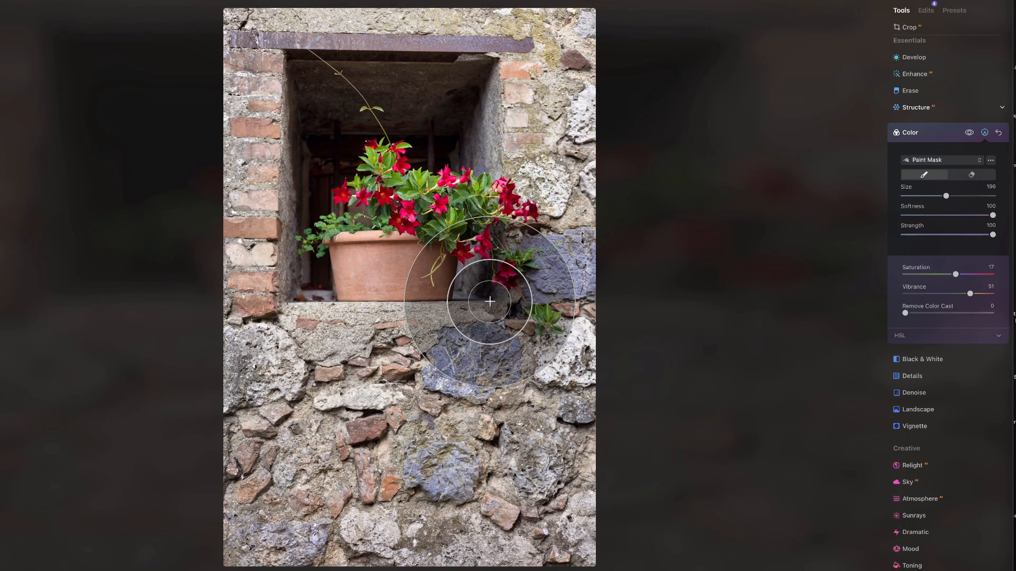
left_click(969, 134)
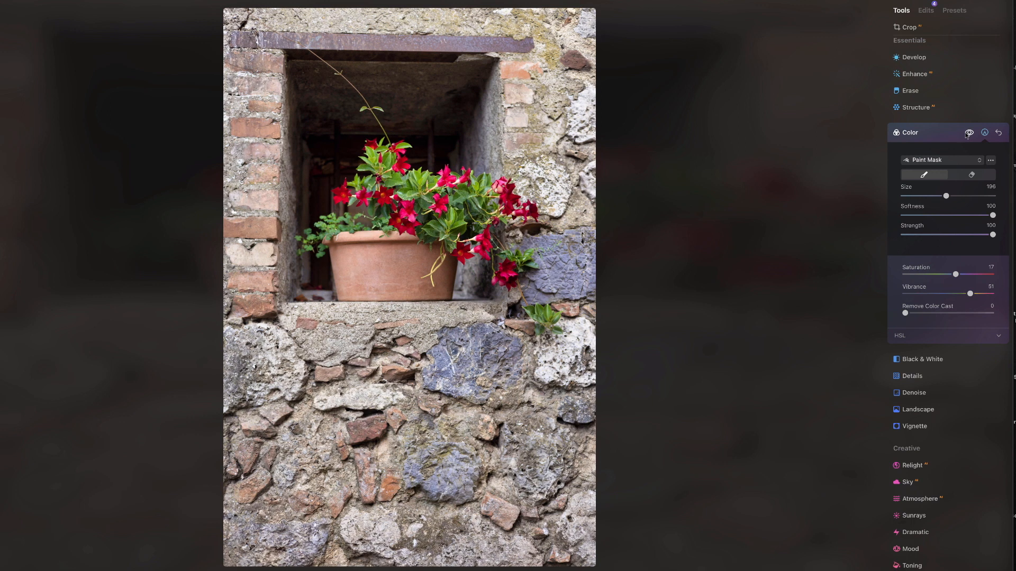
left_click(966, 135)
left_click(908, 135)
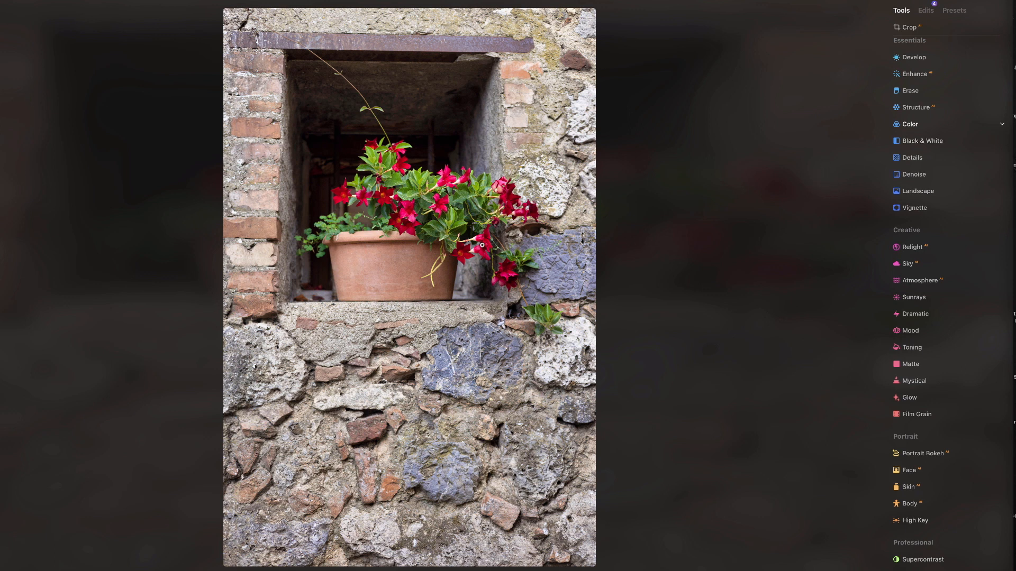
Reopen the applied Color edit and reduce it to Saturation 6 and Vibrance 44.
left_click(911, 125)
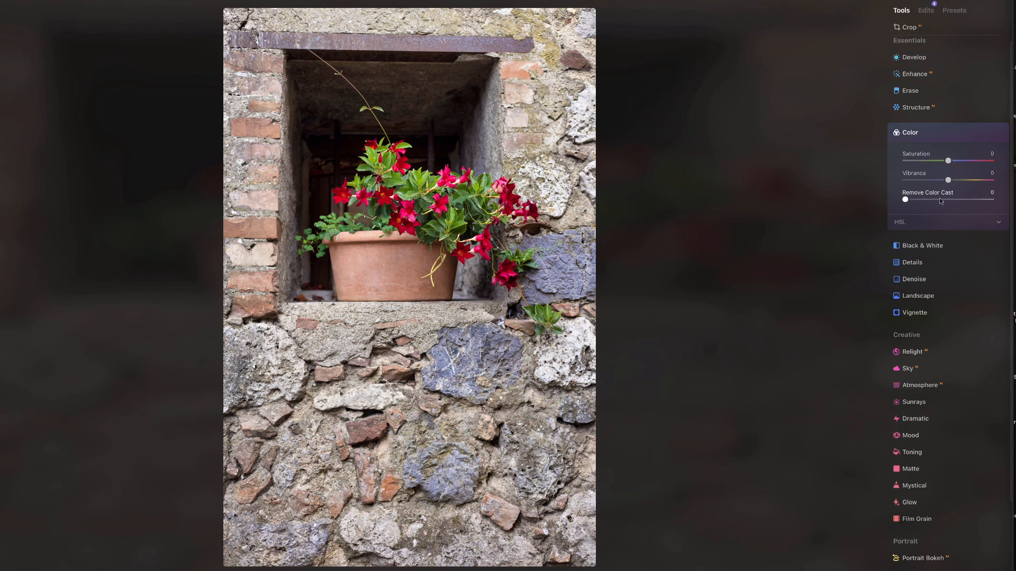
left_click(912, 132)
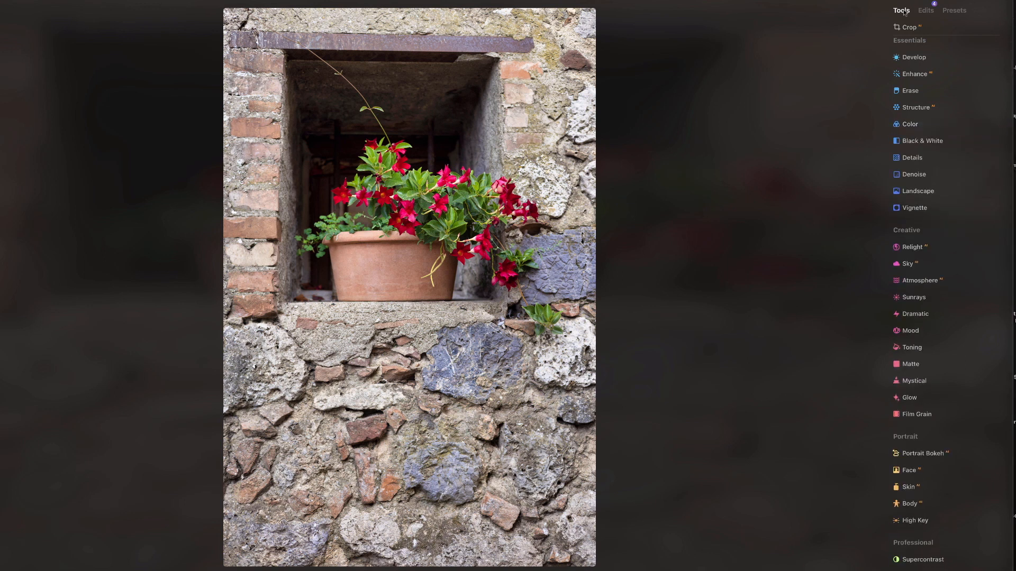
left_click(926, 11)
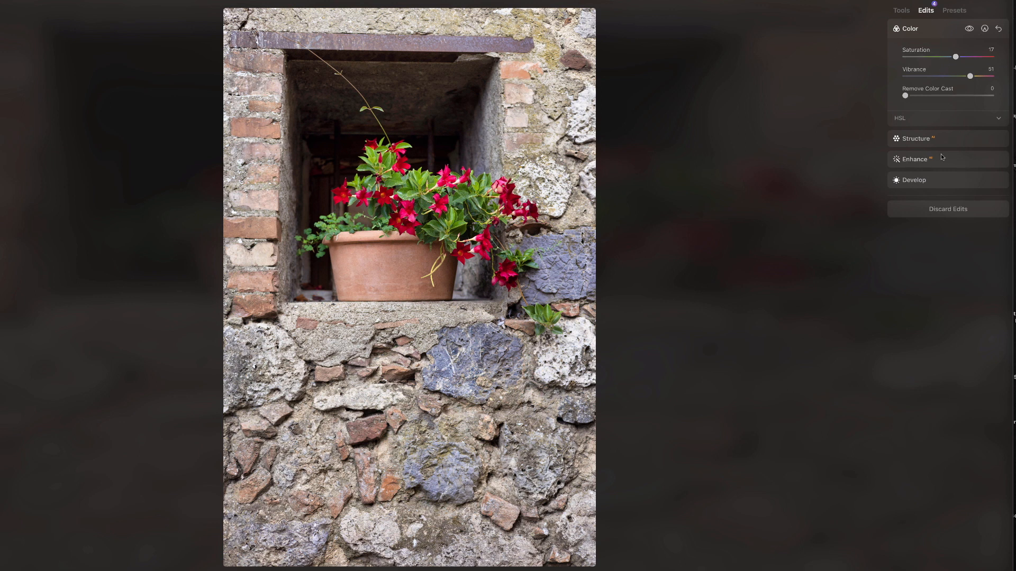
left_click(938, 28)
left_click(935, 28)
left_click_drag(969, 77, 952, 58)
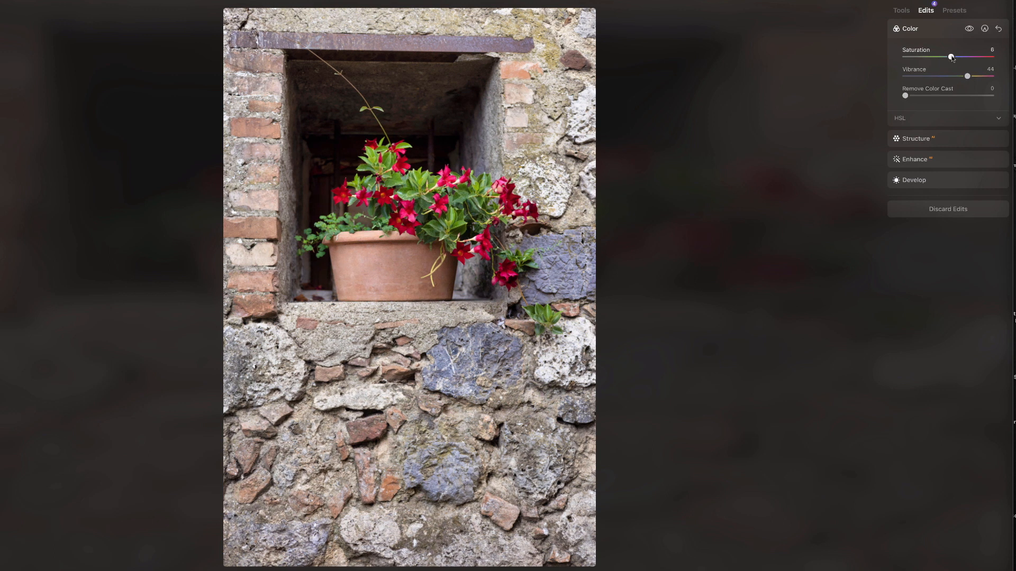
left_click(912, 30)
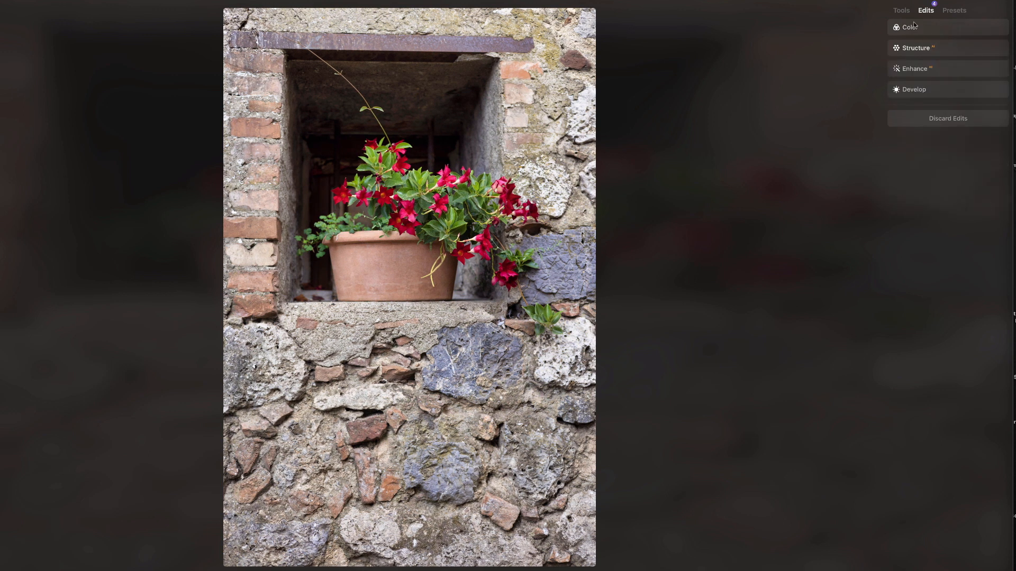
Add a Landscape adjustment to the photo with Dehaze 18 and Golden Hour 40.
left_click(903, 11)
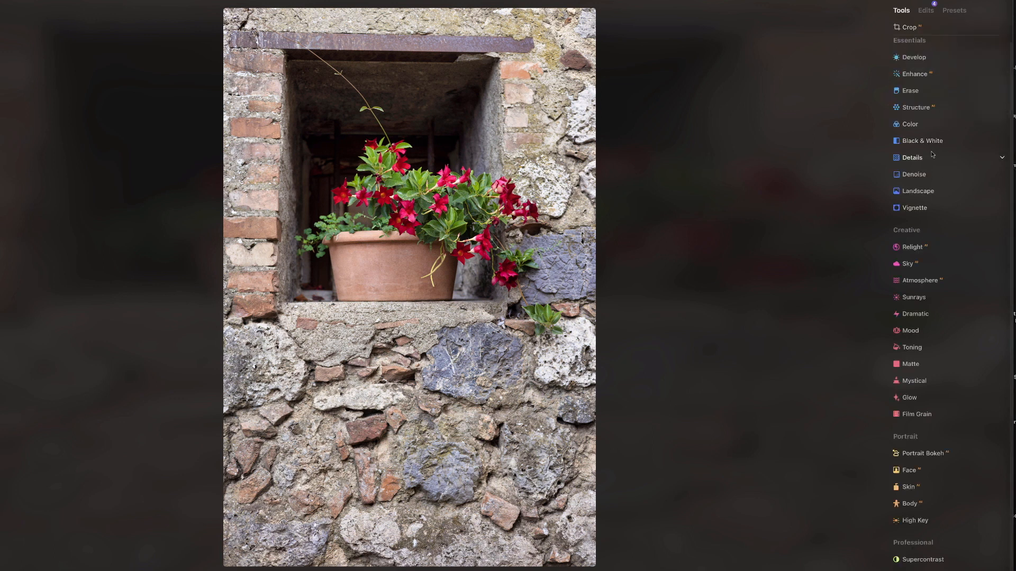
left_click(917, 193)
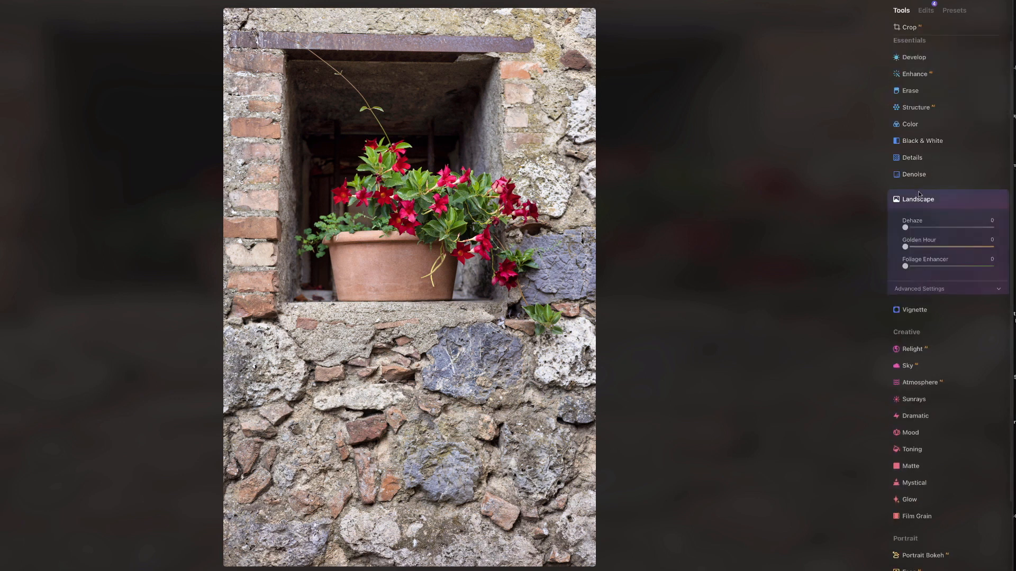
left_click(907, 228)
left_click_drag(909, 228, 974, 250)
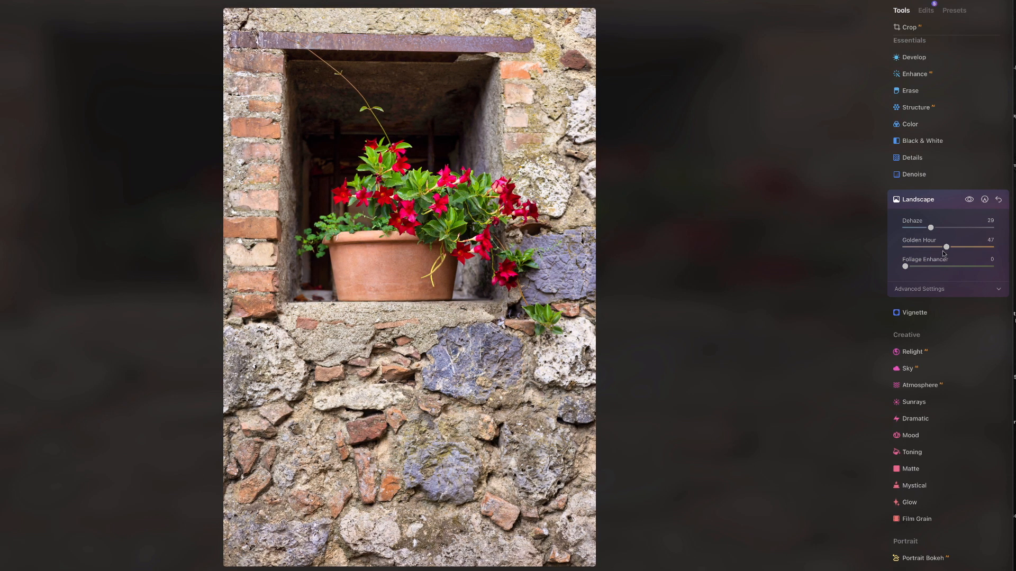
left_click_drag(946, 248, 921, 228)
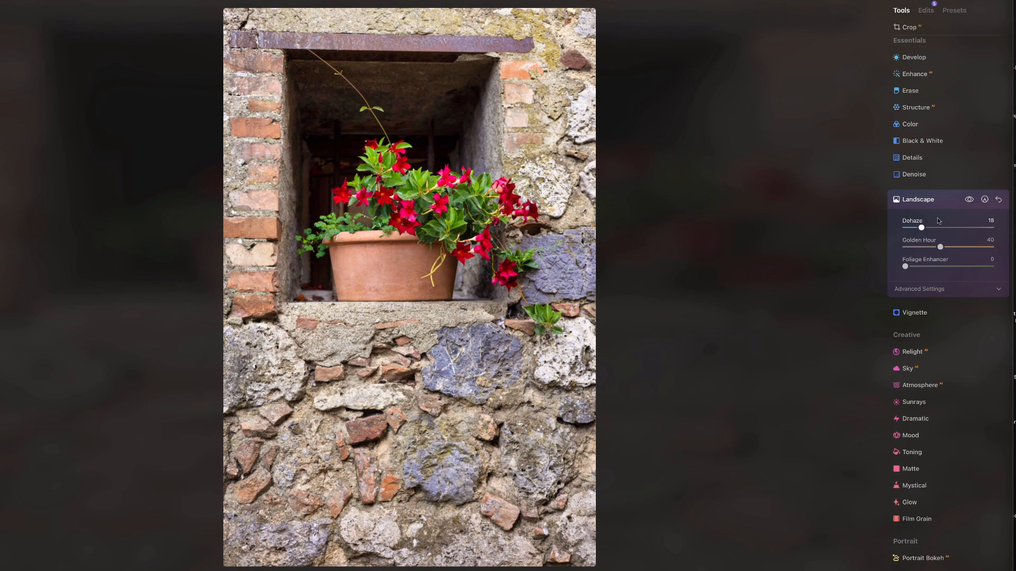
Compare the photo with and without the Landscape adjustment.
left_click(968, 200)
left_click(968, 200)
left_click(967, 200)
left_click(967, 201)
Reopen the applied Color edit and lower its Vibrance.
left_click(925, 10)
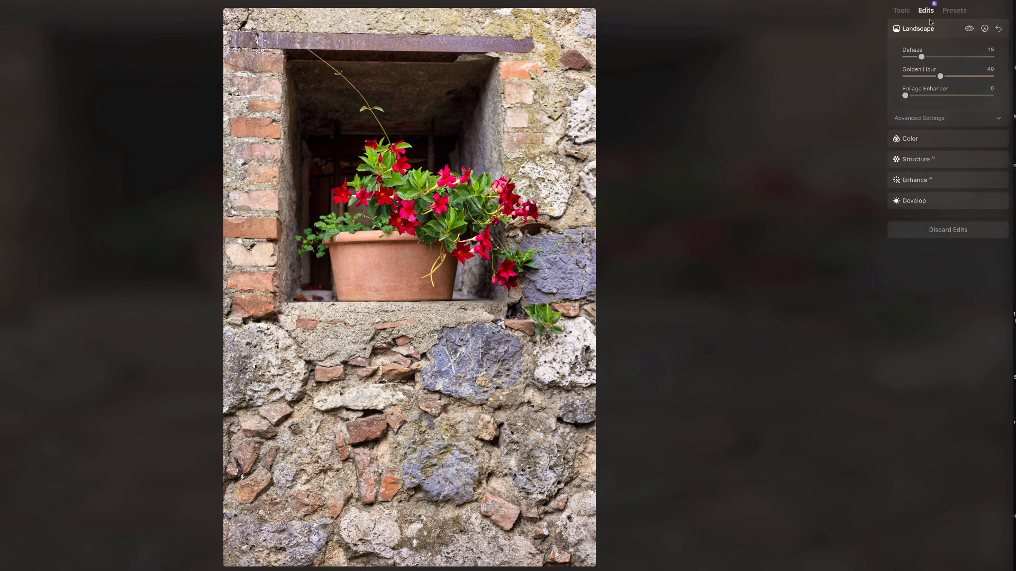
left_click(929, 139)
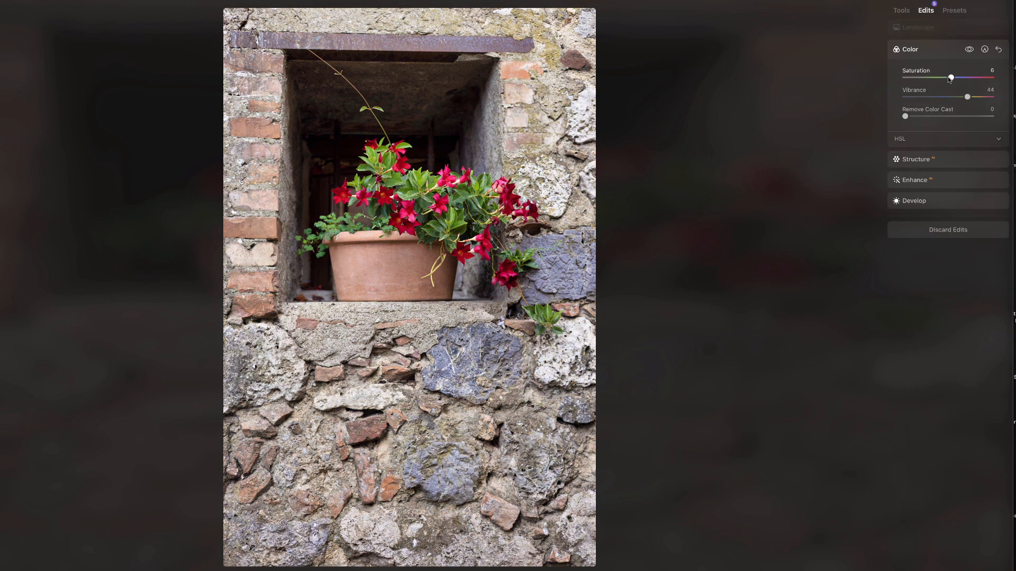
left_click_drag(967, 97, 958, 98)
left_click(901, 11)
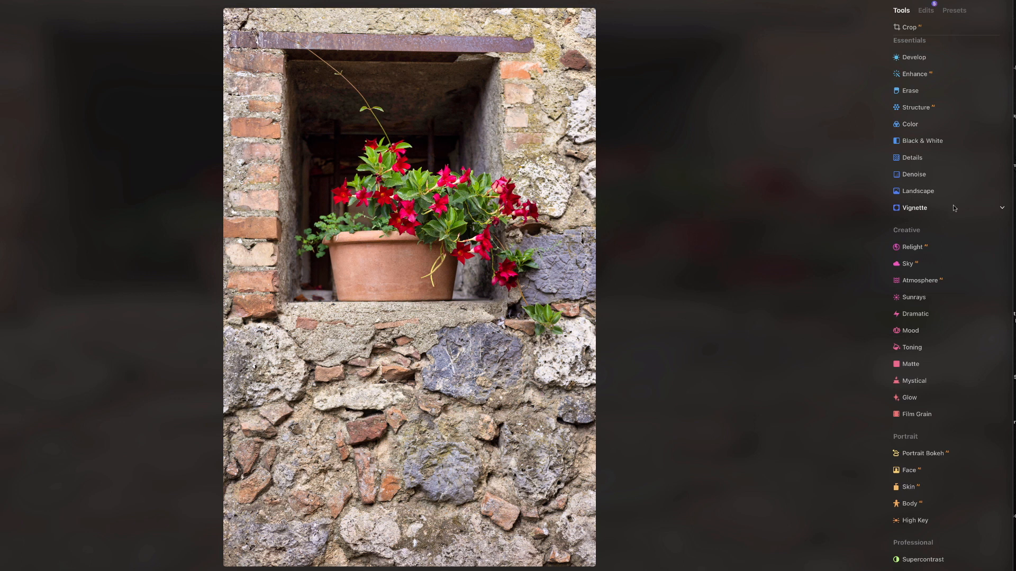
Add a Vignette to the photo with Amount -59 and compare the photo with and without it.
left_click(929, 209)
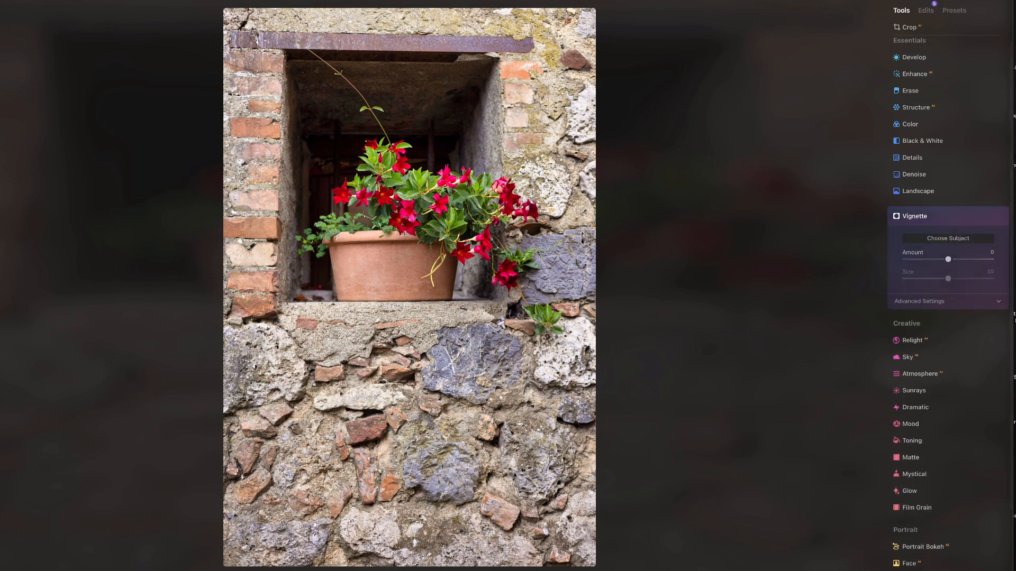
left_click_drag(948, 259, 925, 260)
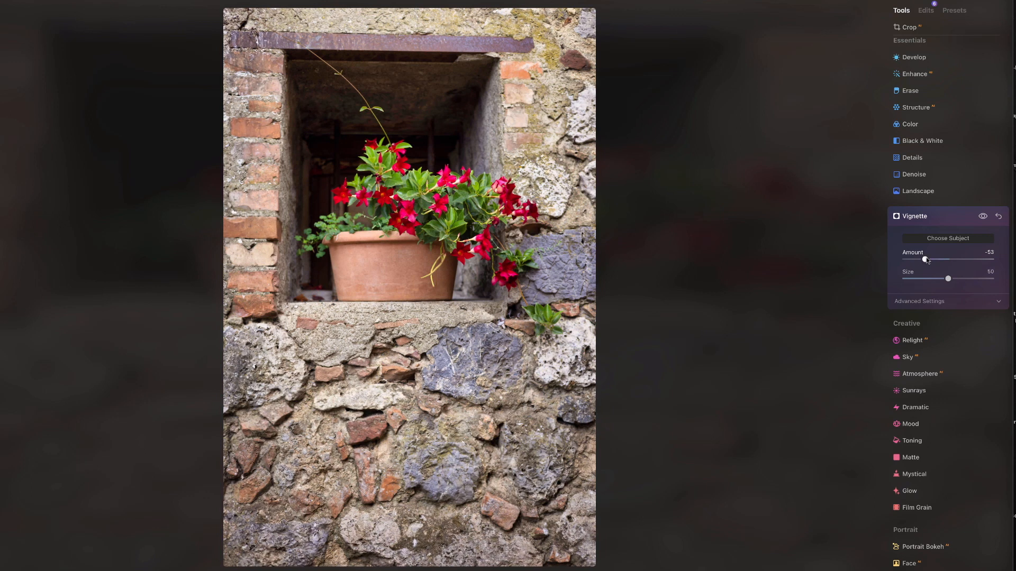
left_click_drag(926, 259, 923, 260)
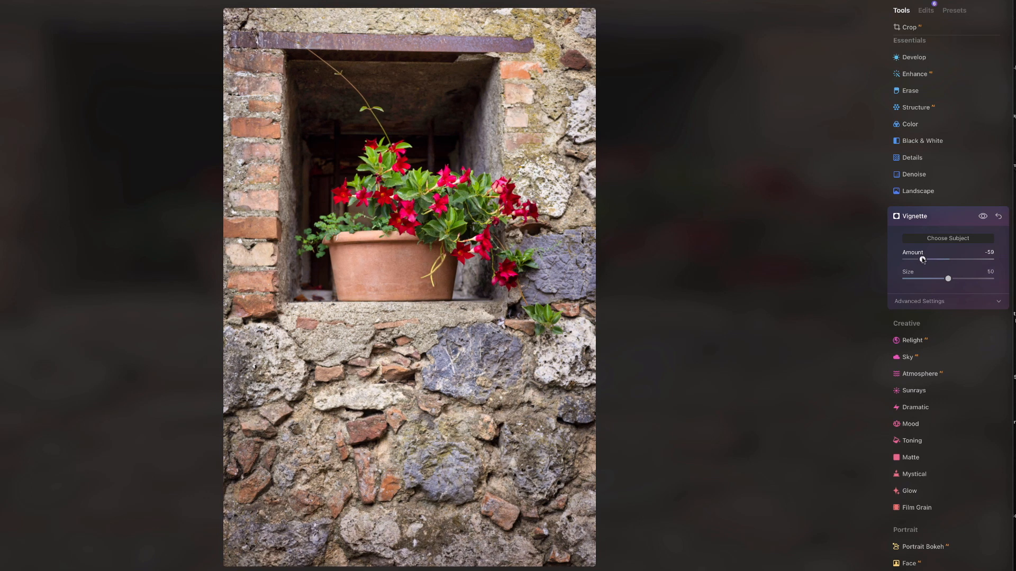
left_click(980, 218)
left_click(980, 218)
left_click(958, 217)
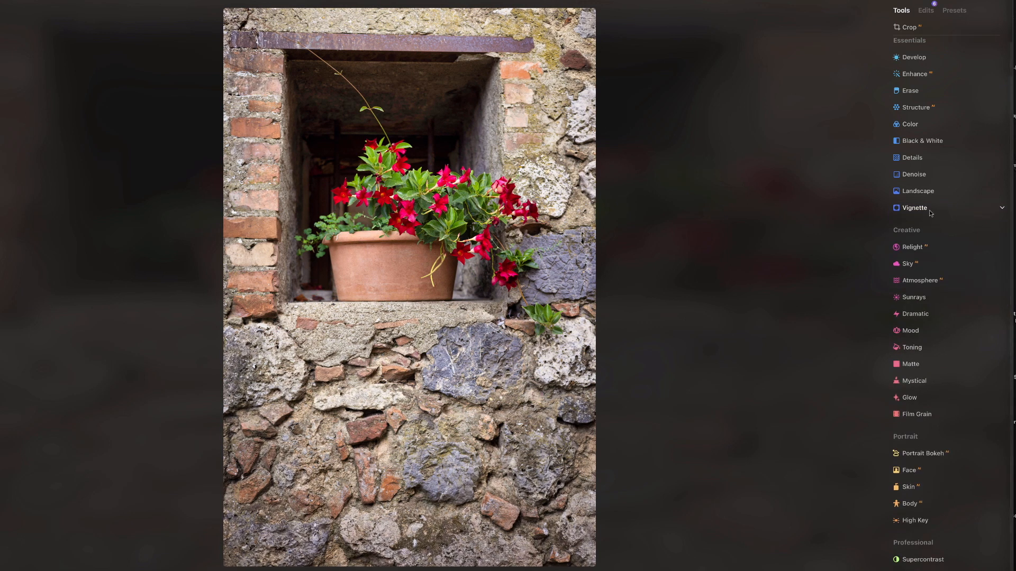
Compare the fully edited photo with the original several times.
left_click(922, 12)
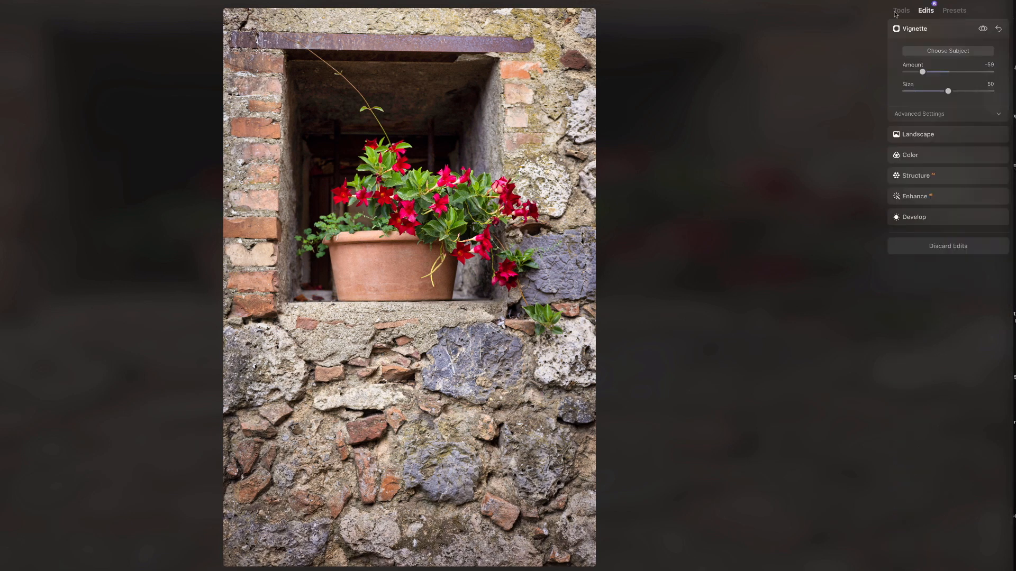
left_click(910, 13)
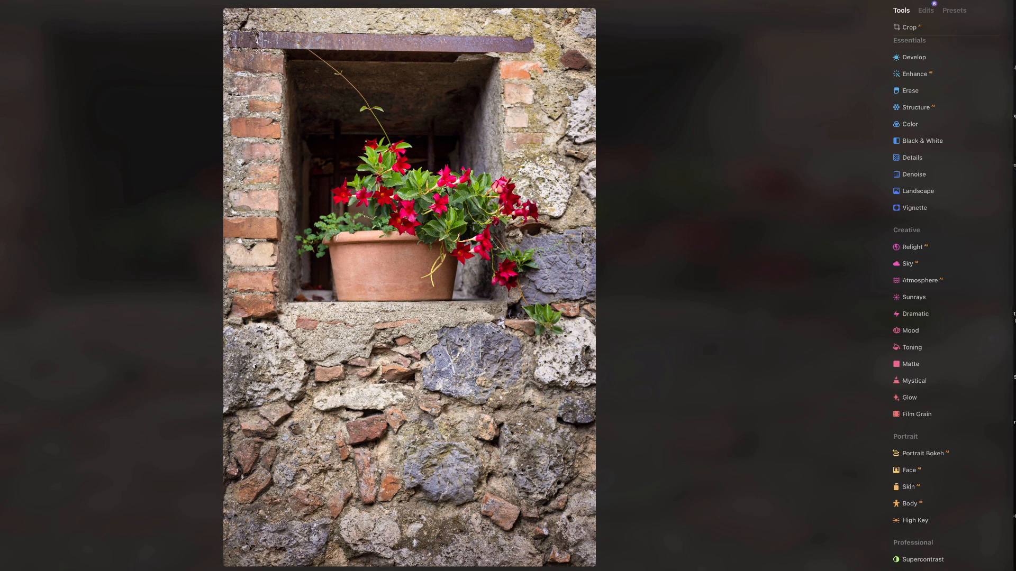
key("backslash")
key("backslash")
key("backslash")
key("backslash")
key("backslash")
key("backslash")
Reopen the applied Vignette edit, set its Size to 24, and compare the photo with and without it.
left_click(925, 12)
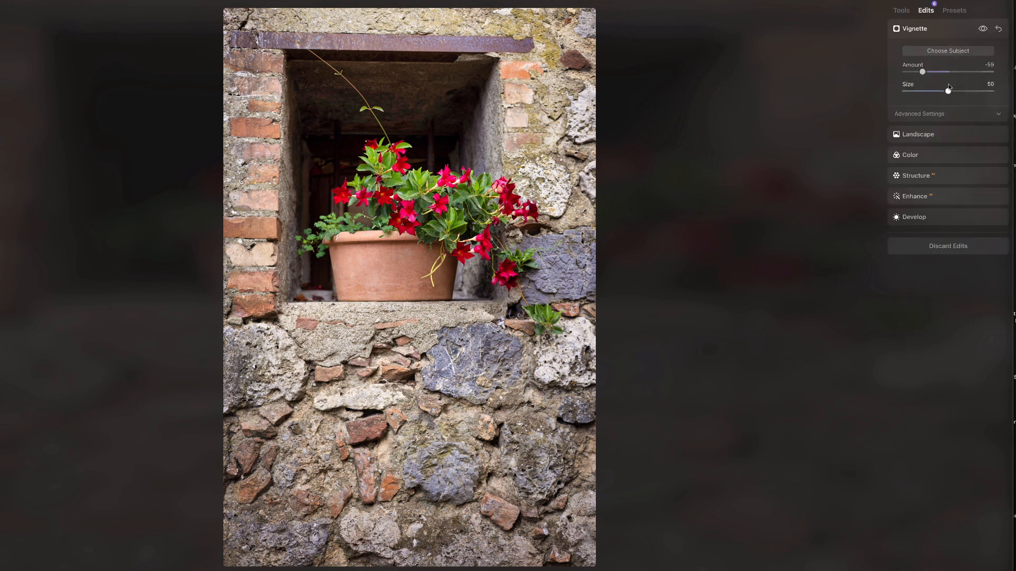
left_click_drag(946, 91, 926, 90)
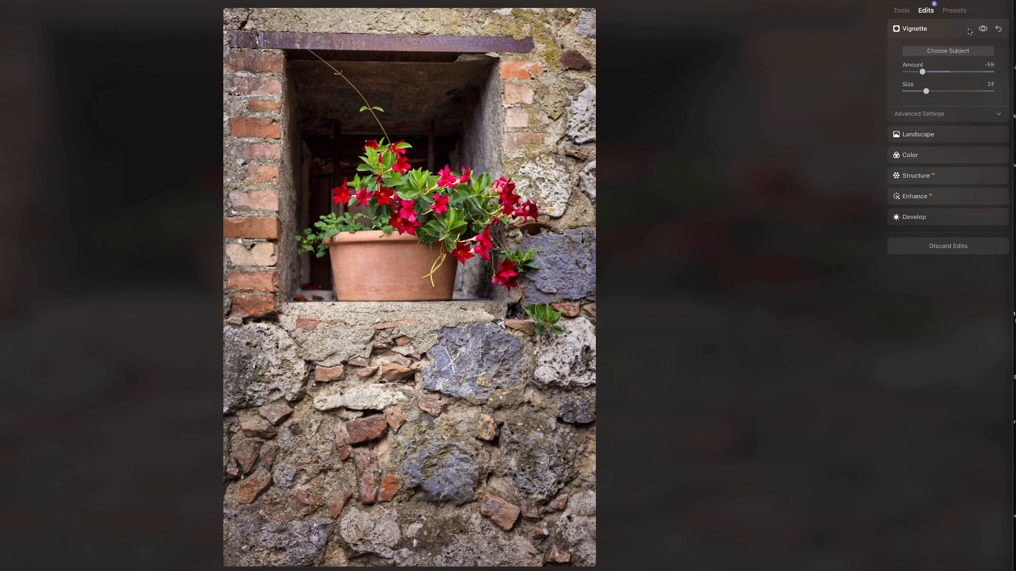
left_click(984, 30)
left_click(985, 30)
left_click(983, 30)
left_click(983, 30)
left_click(902, 12)
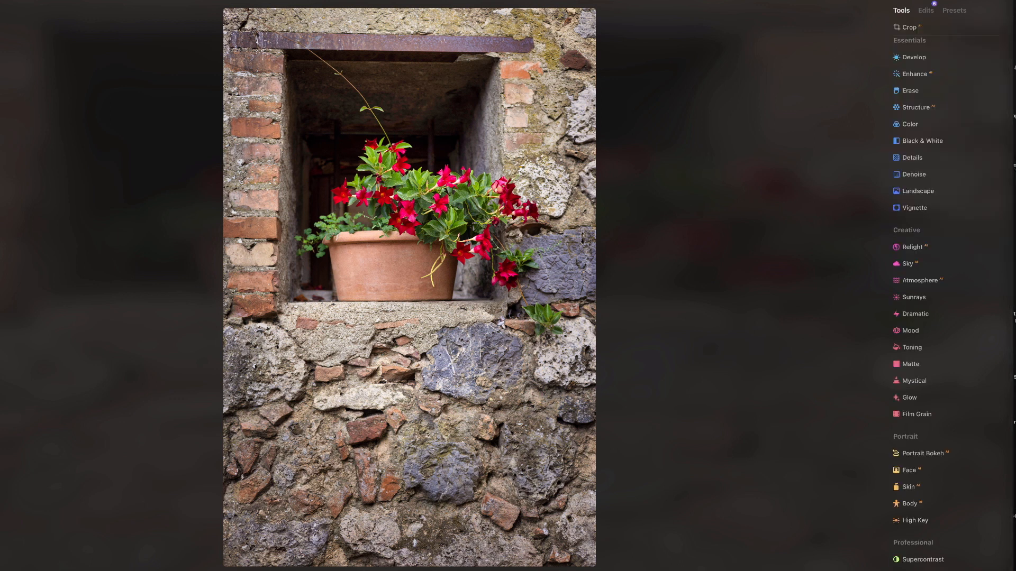
left_click(926, 11)
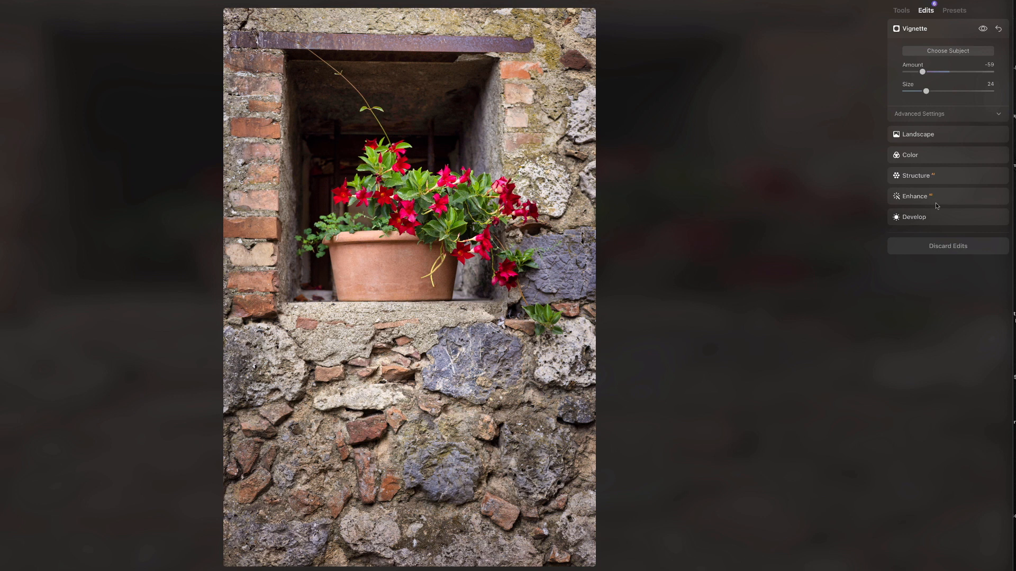
left_click(903, 12)
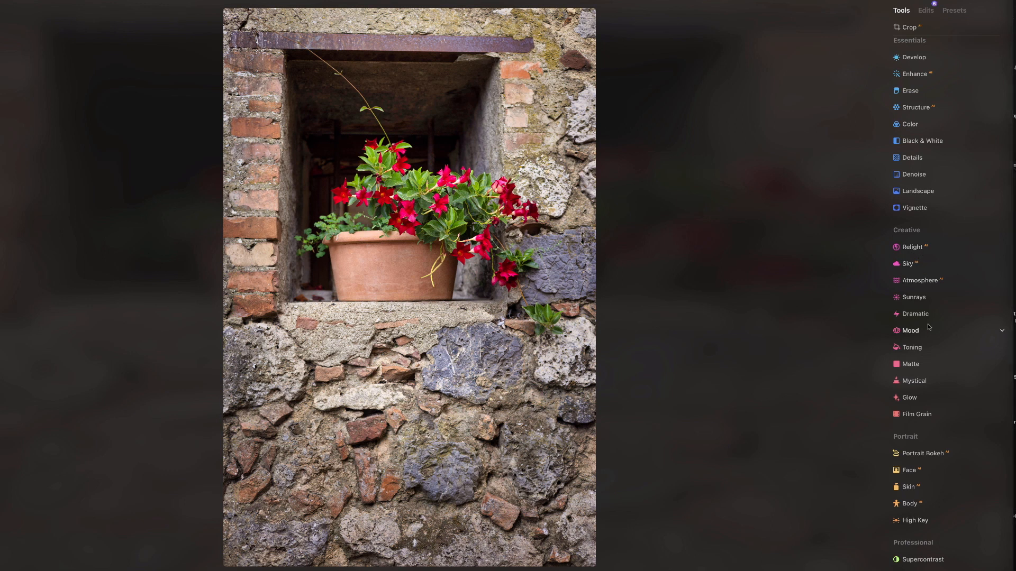
Add a Dramatic adjustment to the photo, compare before and after, and set its Amount to 24.
left_click(915, 315)
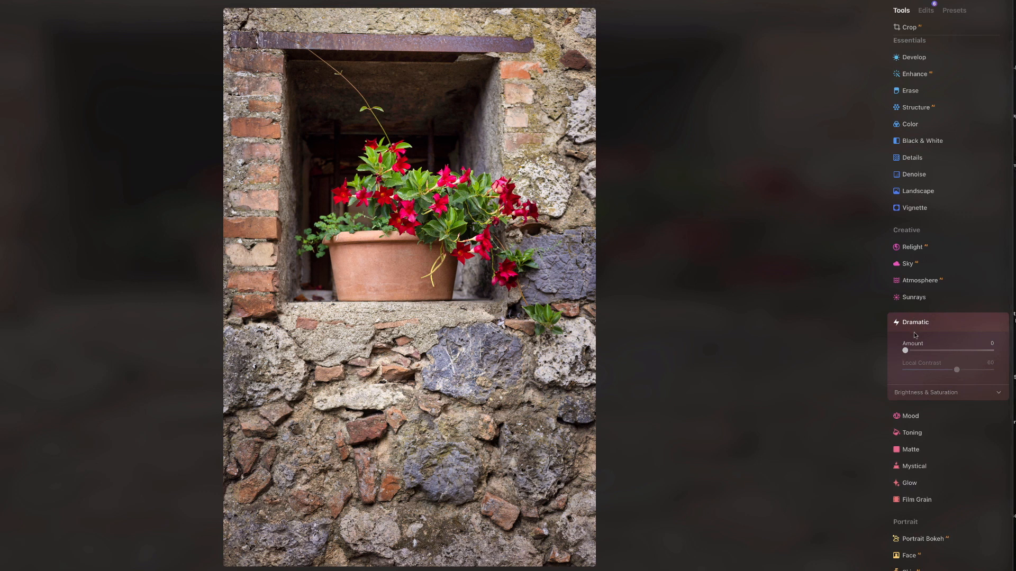
mouse_move(905, 351)
left_mouse_down()
mouse_move(955, 353)
mouse_move(922, 355)
left_mouse_up()
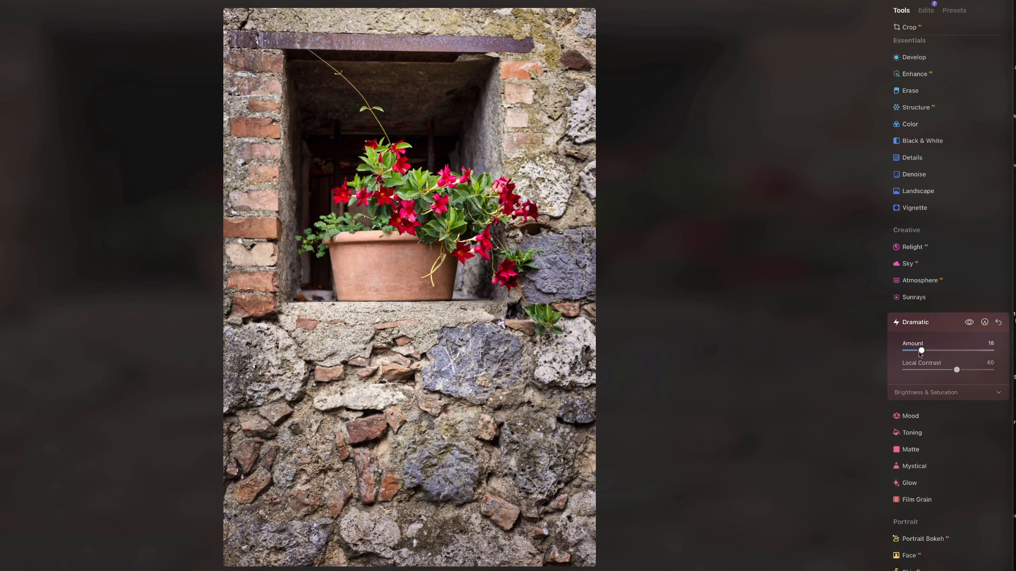
left_click(969, 323)
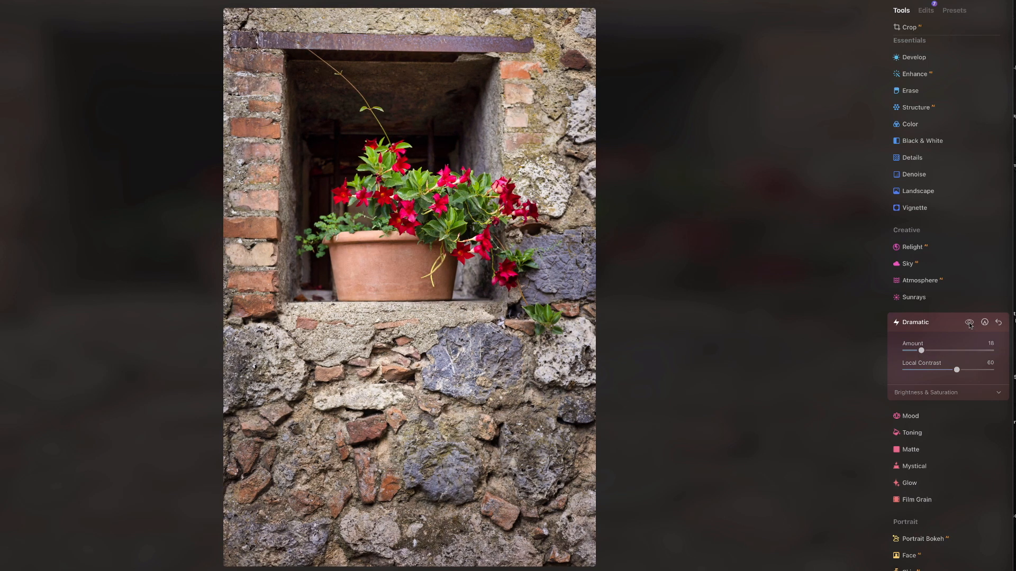
left_click(970, 323)
left_click(925, 351)
Set the Dramatic adjustment's Saturation to 16 and compare the photo with and without the effect.
left_click(924, 393)
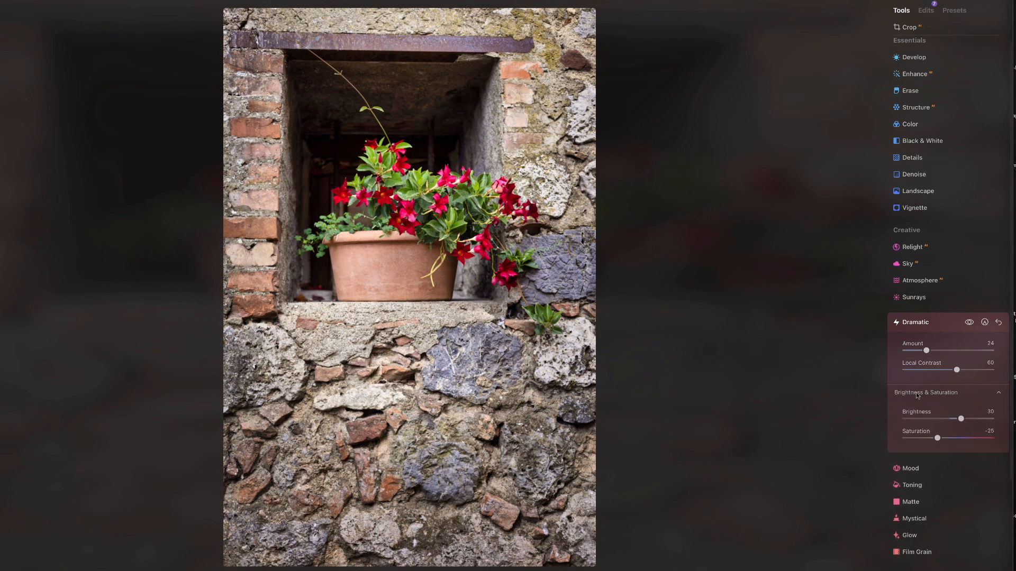
left_click_drag(938, 438, 958, 442)
left_click(970, 322)
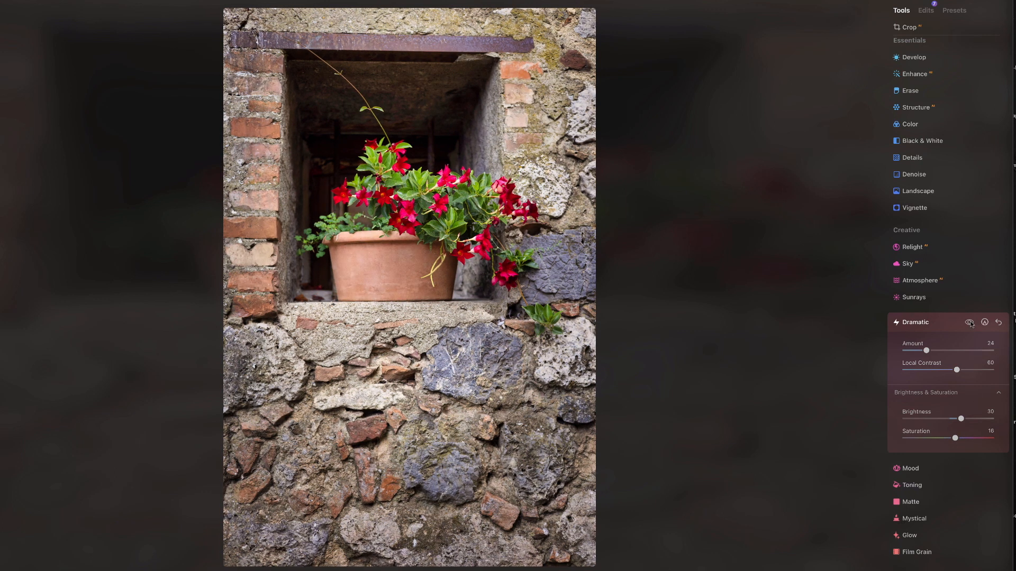
left_click(970, 323)
left_click(970, 323)
left_click(970, 322)
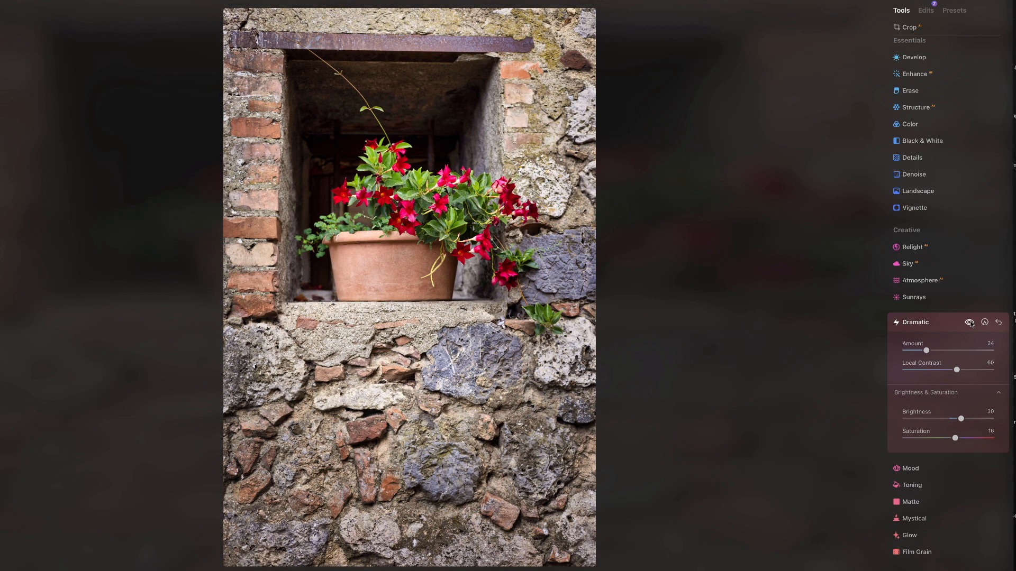
left_click(932, 322)
Add a Mood adjustment, trying the Anaheim LUT and settling on the Long Beach LUT.
left_click(906, 335)
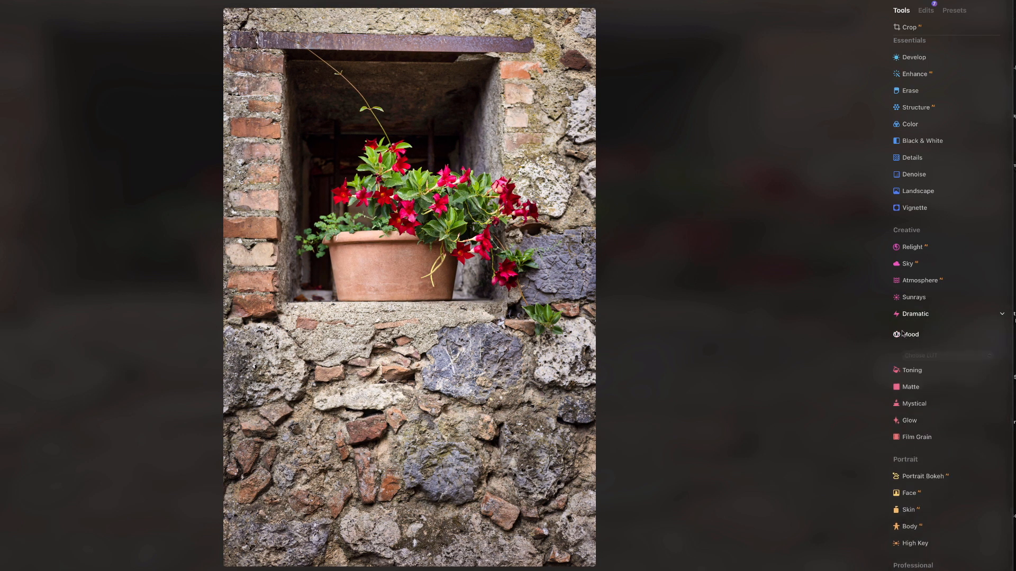
left_click(921, 362)
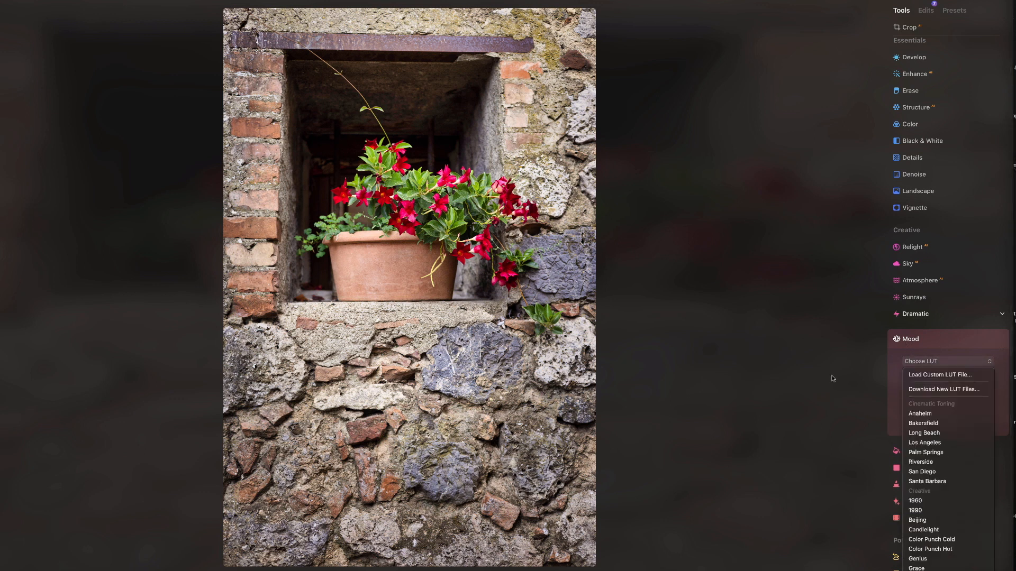
left_click(927, 415)
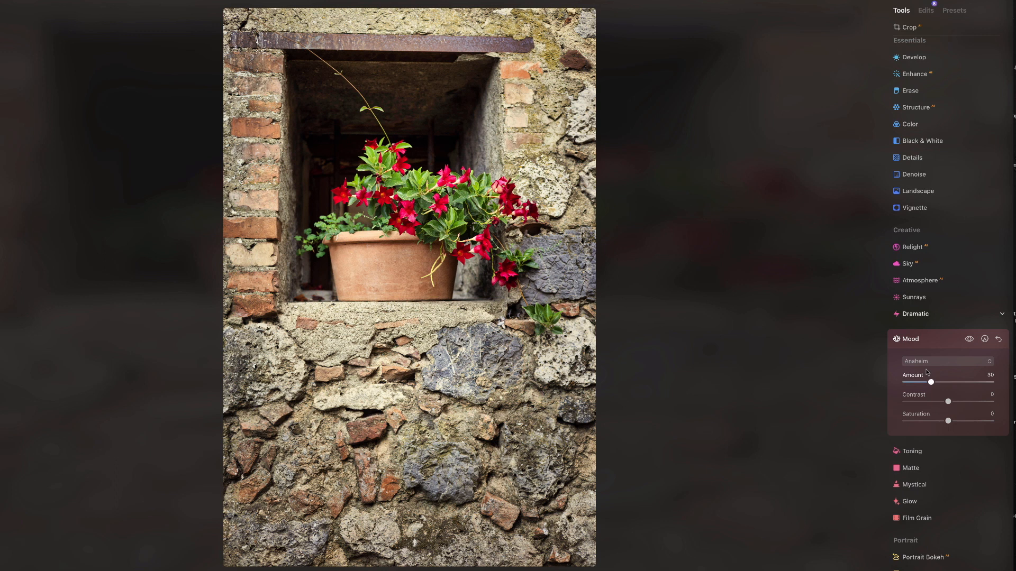
left_click(927, 362)
left_click(927, 395)
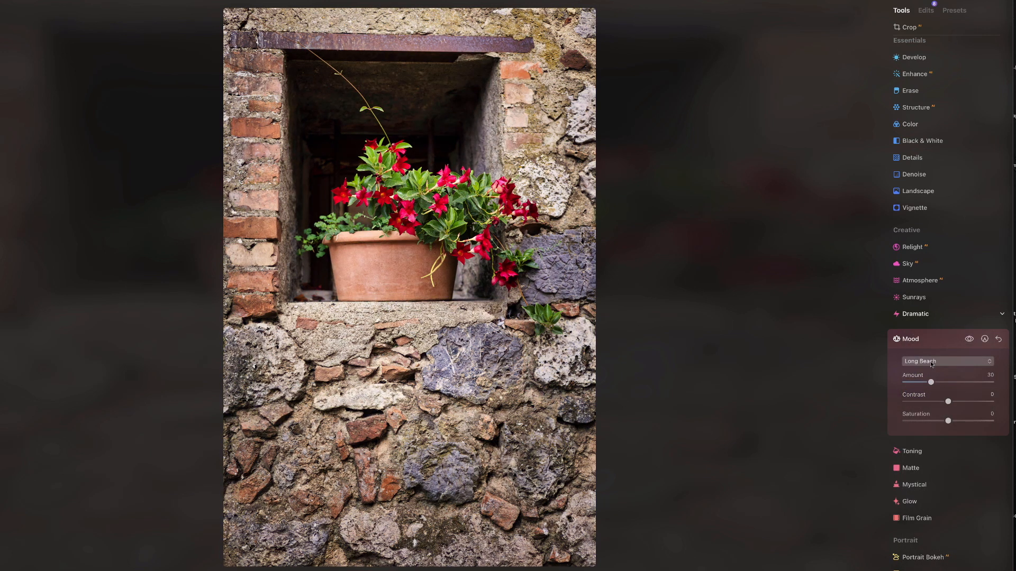
Compare the photo with and without the Mood adjustment and reduce its Amount slightly.
left_click(969, 340)
left_click(969, 340)
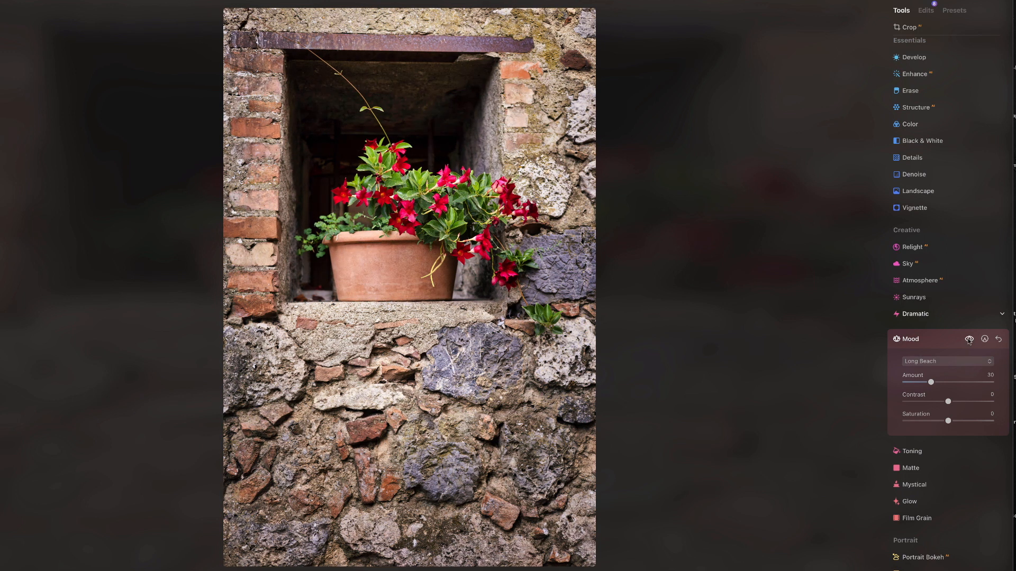
left_click(969, 340)
left_click_drag(930, 382, 922, 385)
left_click(918, 342)
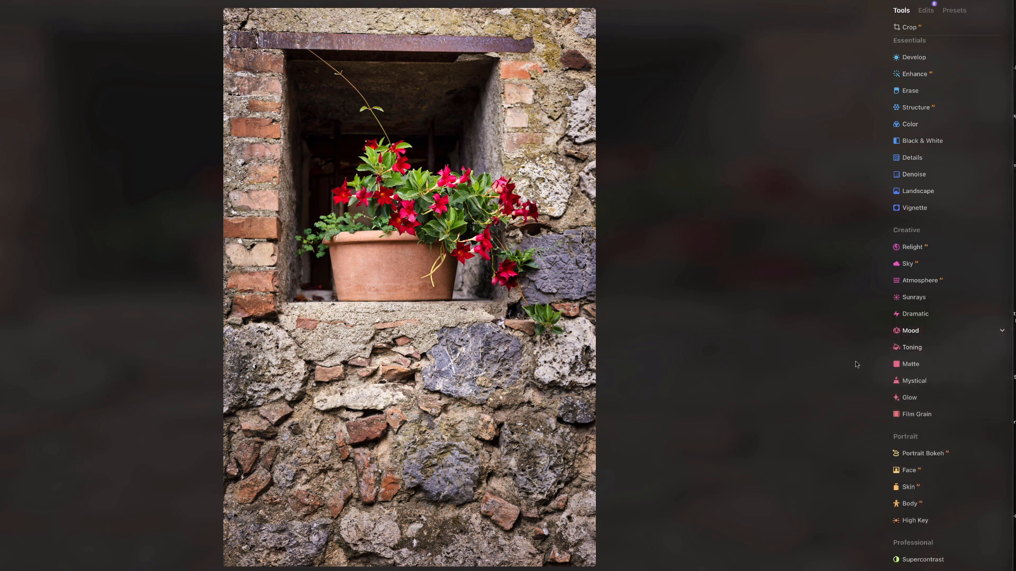
Add a Mystical adjustment to the photo with Amount 48, Shadows 18 and Smoothness -5.
left_click(922, 382)
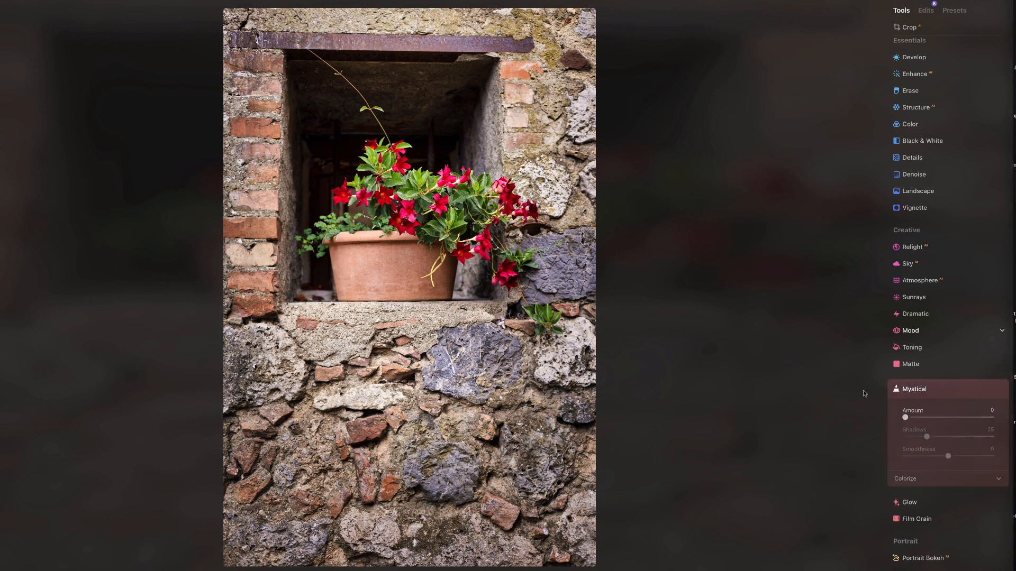
left_click_drag(906, 418, 1000, 422)
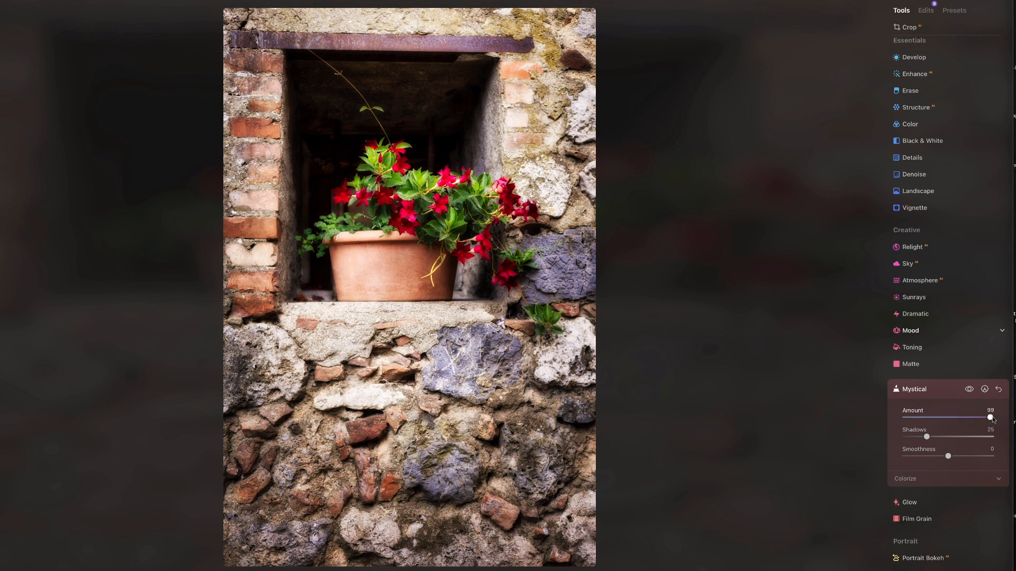
left_click_drag(990, 418, 937, 418)
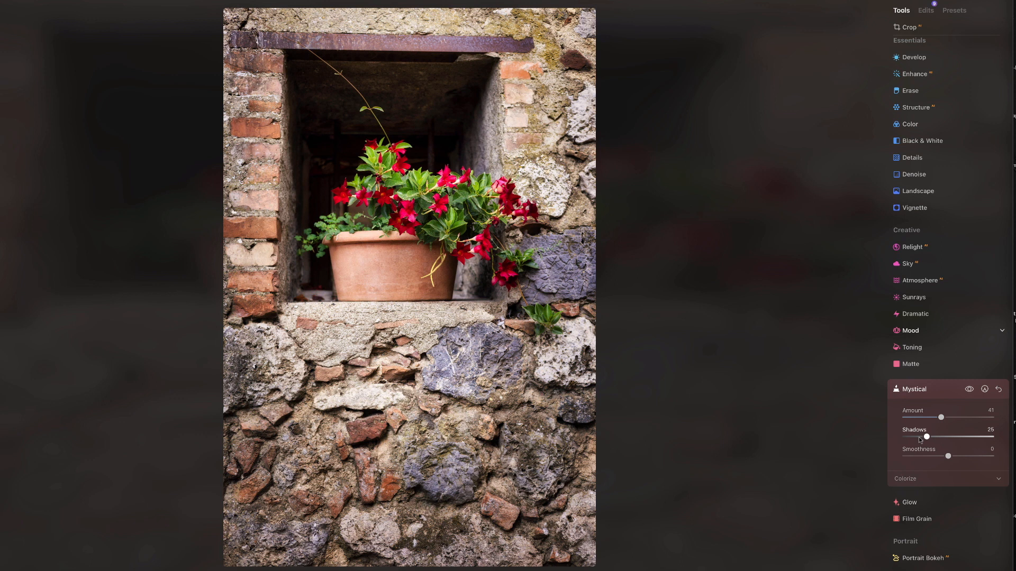
left_click_drag(926, 436, 991, 456)
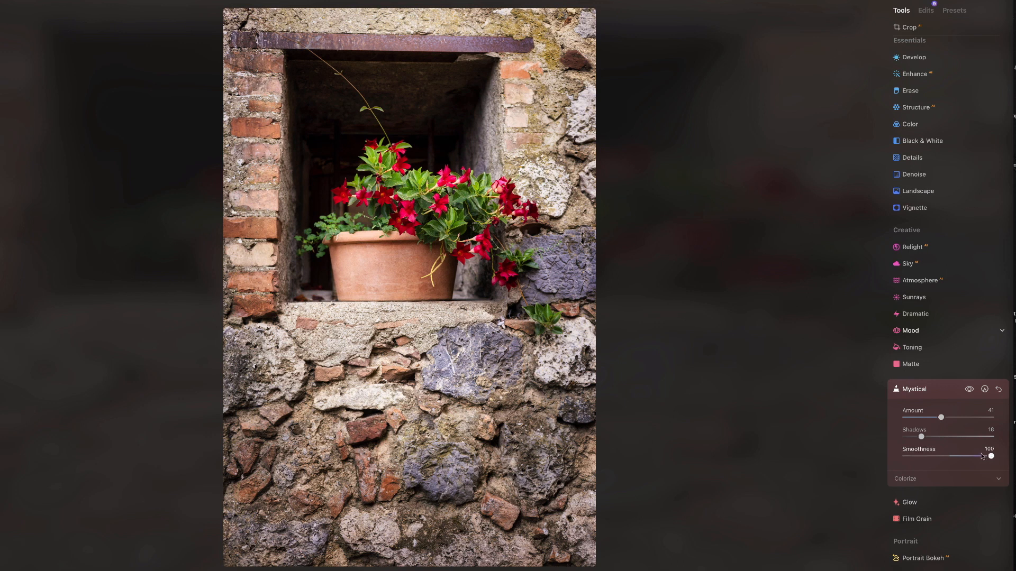
left_click_drag(991, 456, 945, 456)
left_click(941, 417)
left_click_drag(942, 417, 947, 417)
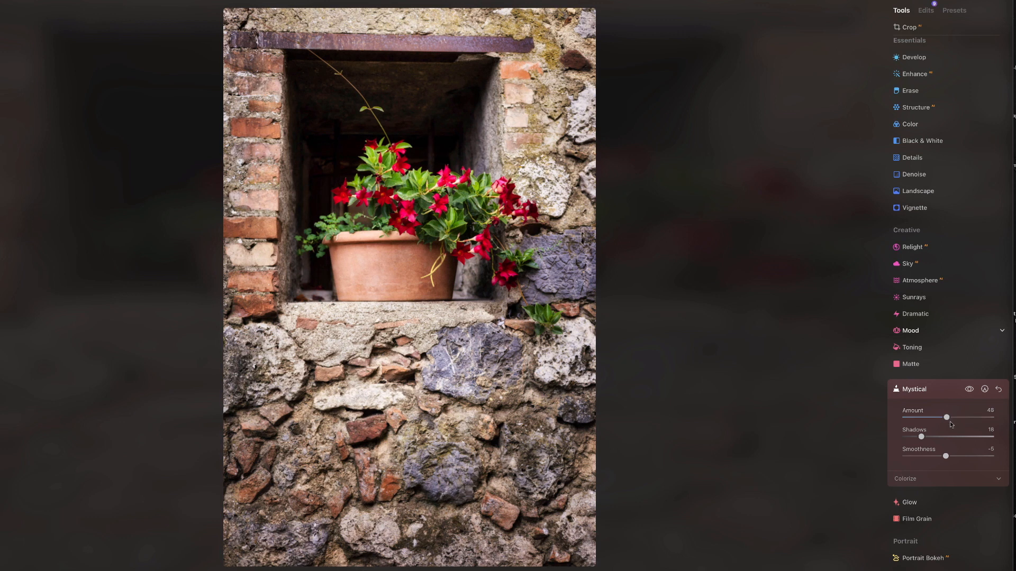
Compare the photo with and without the Mystical adjustment, and close its settings.
left_click(970, 390)
left_click(970, 390)
left_click(970, 390)
left_click(970, 390)
left_click(903, 390)
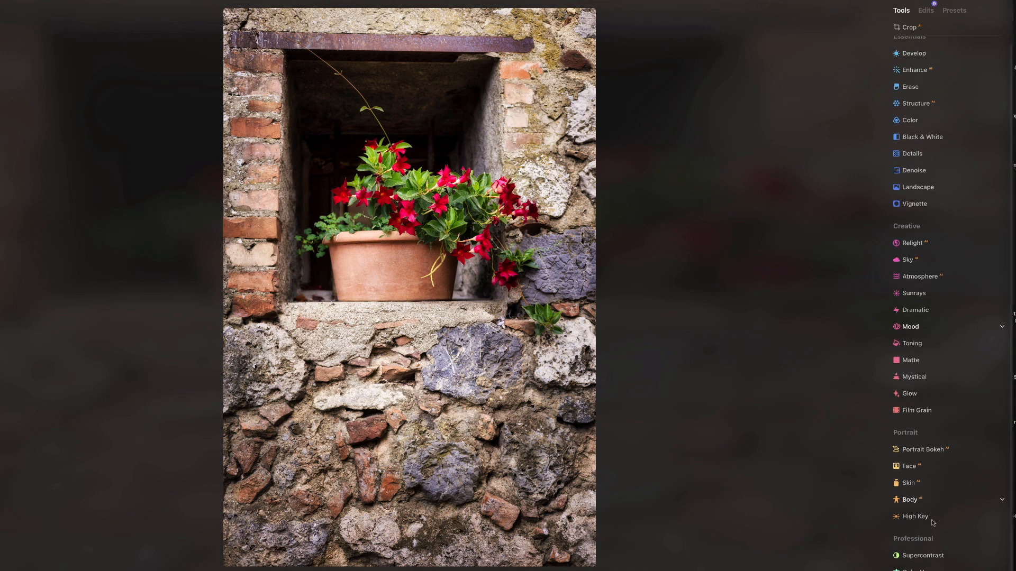
Add a Supercontrast adjustment with Highlights Contrast 13, Midtones Contrast 16 and Shadows Contrast 13.
left_click(923, 560)
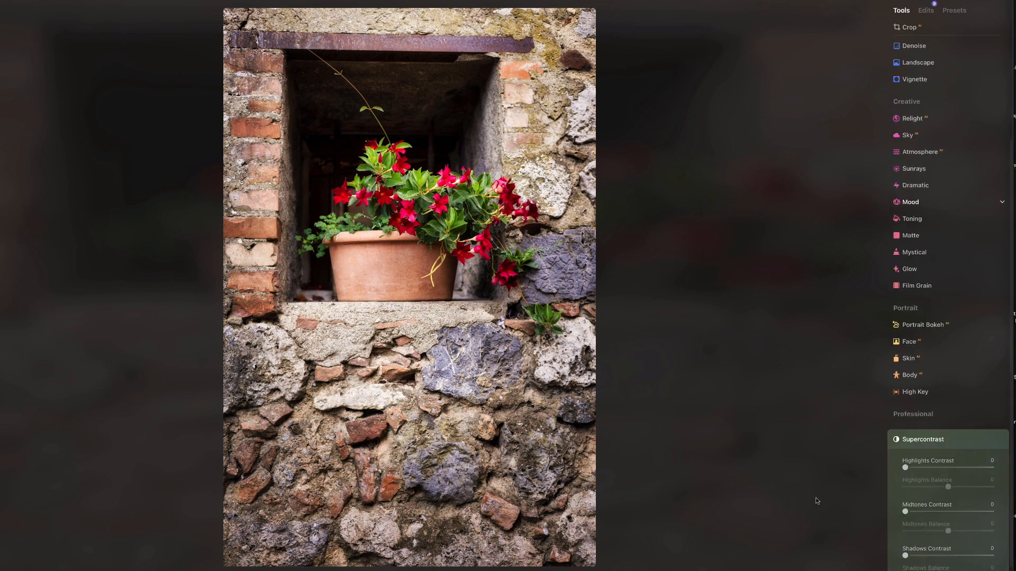
left_click_drag(909, 469, 919, 470)
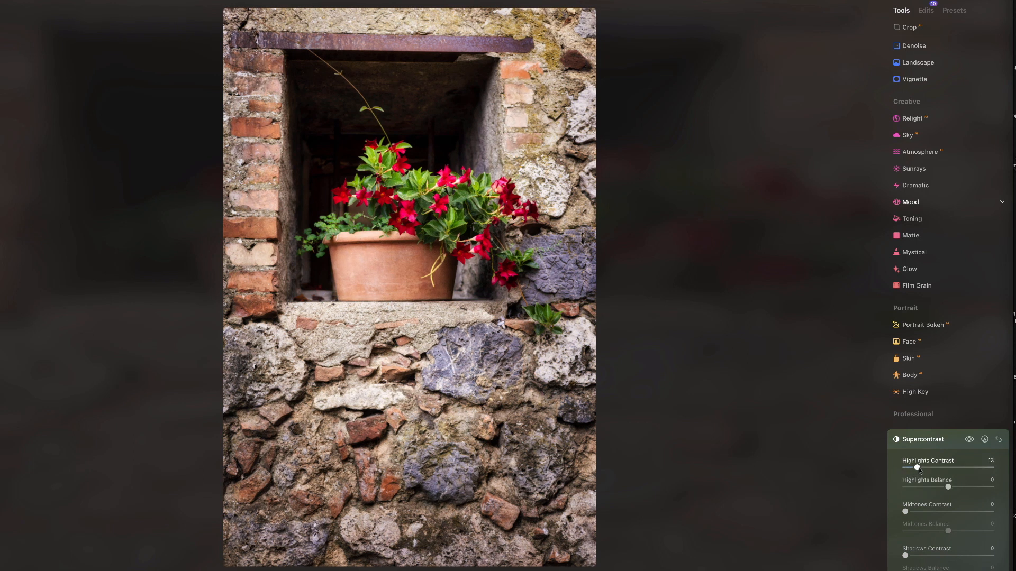
left_click_drag(905, 512, 914, 512)
left_click_drag(906, 556, 916, 556)
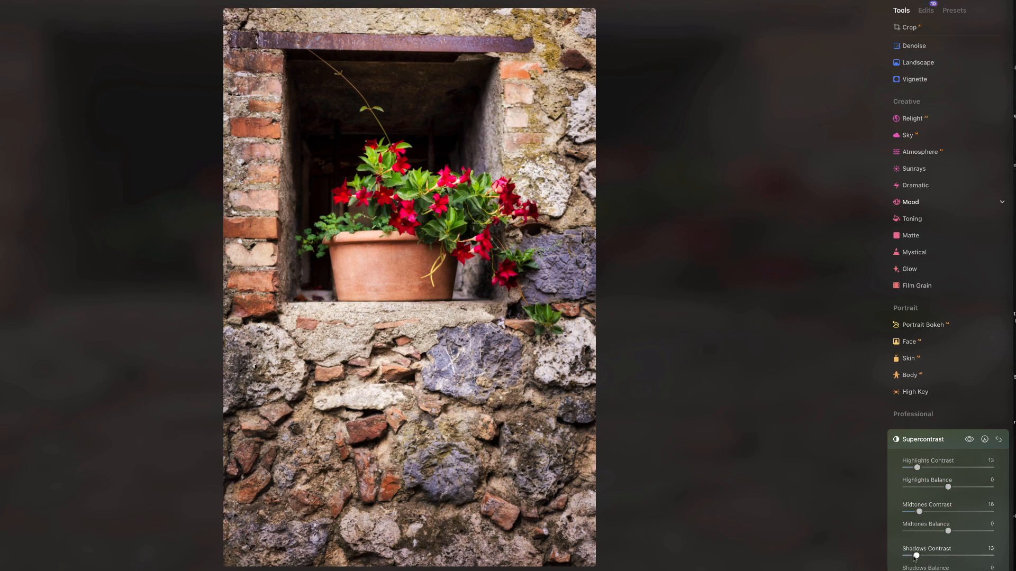
Set the Supercontrast Highlights Contrast to 21, Midtones Contrast to 20, Shadows Contrast to 19 and Highlights Balance to 26.
mouse_move(949, 489)
left_mouse_down()
mouse_move(929, 490)
mouse_move(984, 488)
mouse_move(954, 488)
left_mouse_up()
left_click_drag(917, 468, 923, 467)
left_click_drag(920, 512, 923, 512)
left_click_drag(918, 556, 921, 556)
left_click_drag(955, 490, 909, 492)
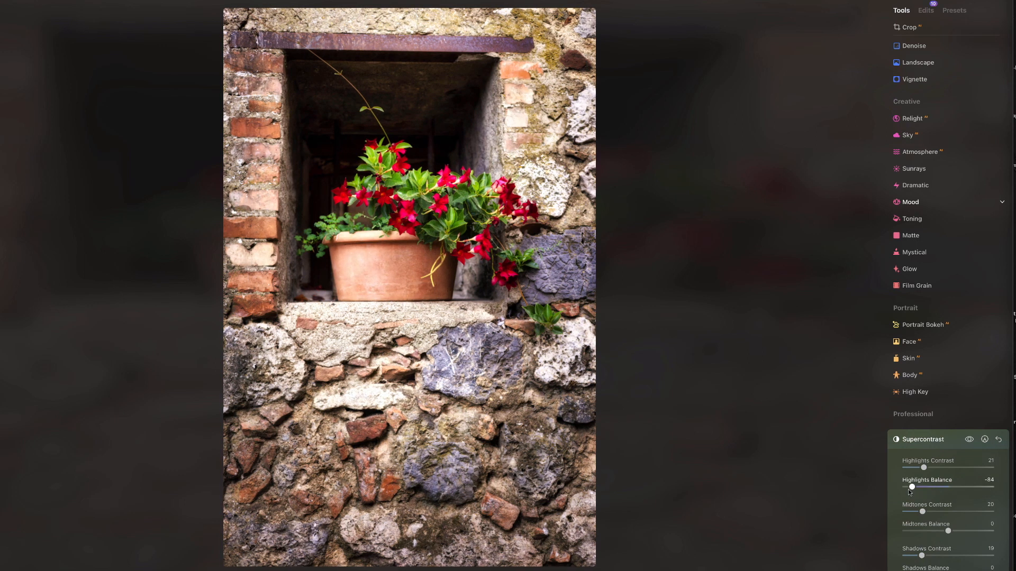
mouse_move(935, 487)
left_mouse_down()
mouse_move(982, 487)
mouse_move(956, 488)
left_mouse_up()
Set the Supercontrast Midtones Balance to -13 and Shadows Balance to 10, and close its settings.
left_click_drag(948, 531, 889, 546)
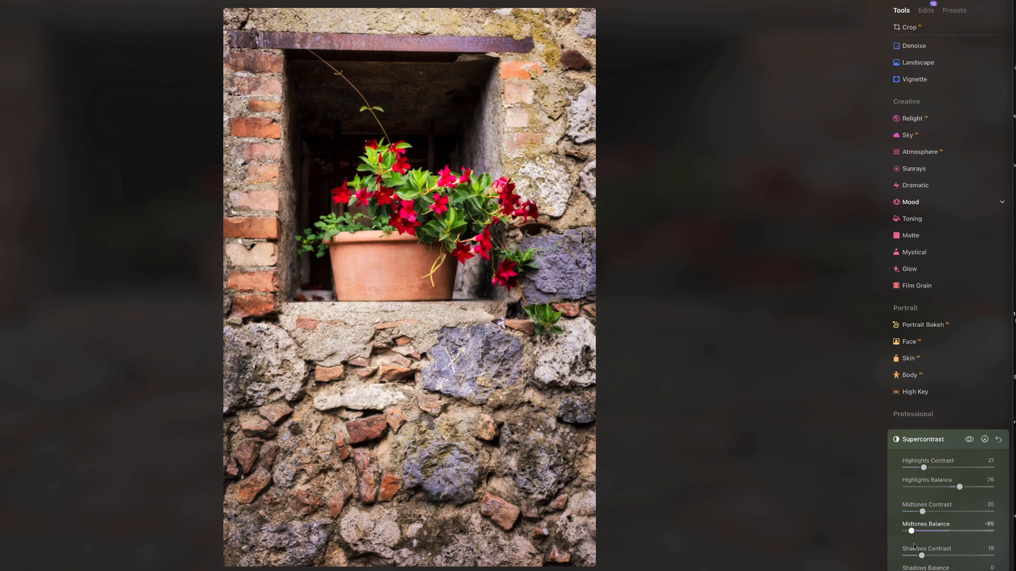
left_click_drag(931, 531, 945, 532)
scroll(945, 553, "down", 1)
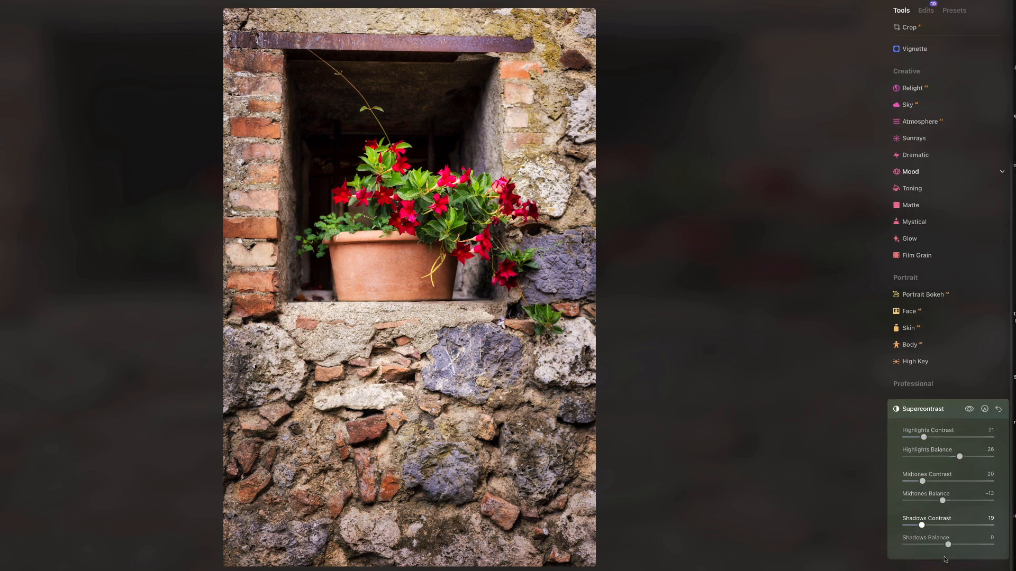
left_click_drag(948, 547, 954, 547)
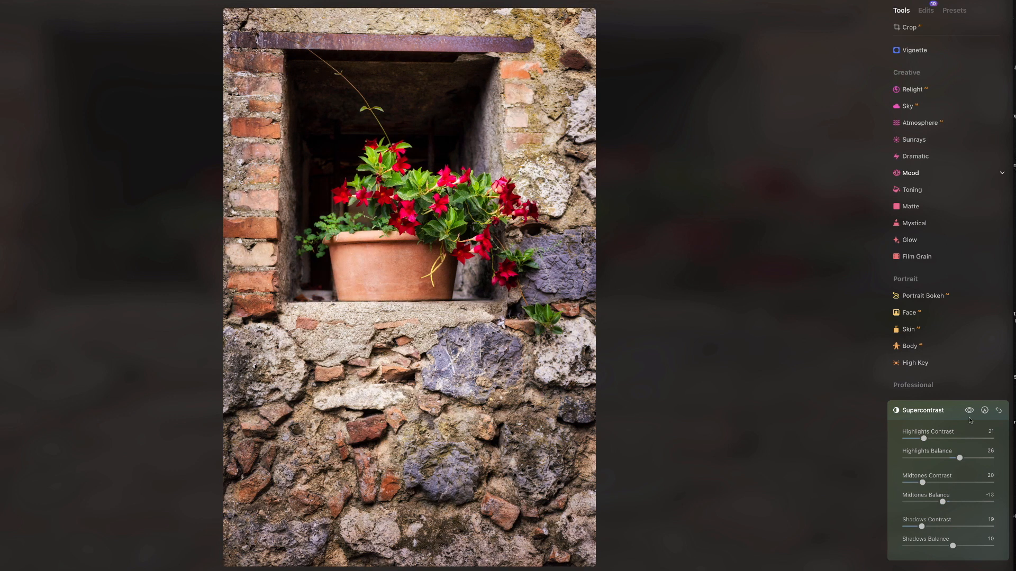
left_click(931, 415)
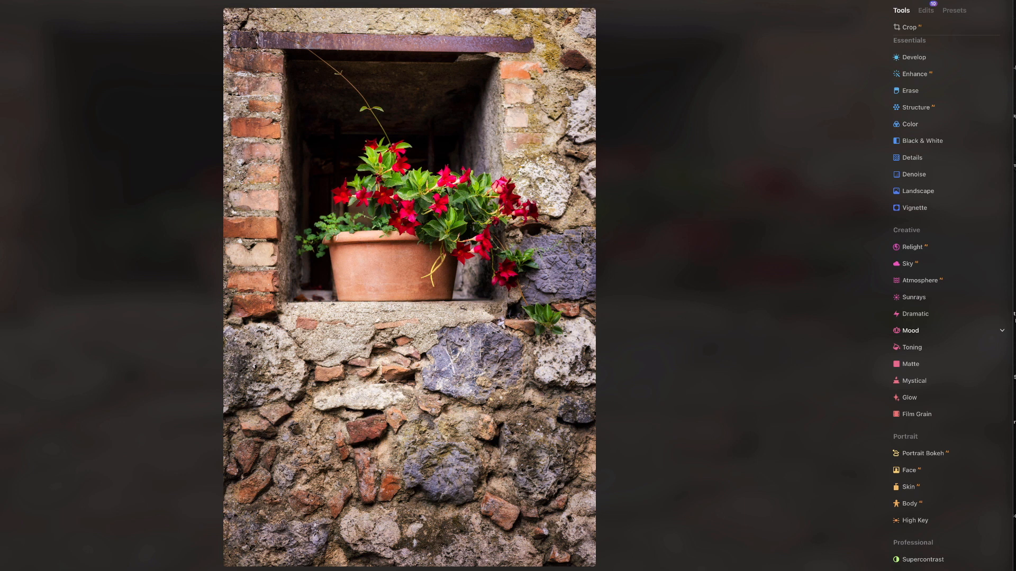
Add a Color Harmony adjustment with Brilliance 0 and Warmth 3, compare the photo with and without it, and close its settings.
left_click(923, 570)
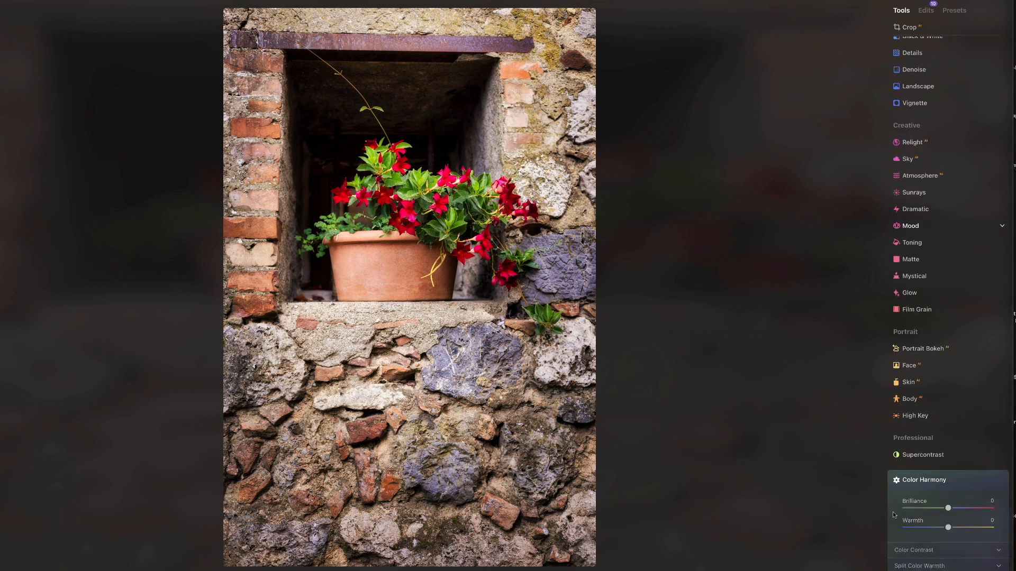
scroll(950, 524, "down", 1)
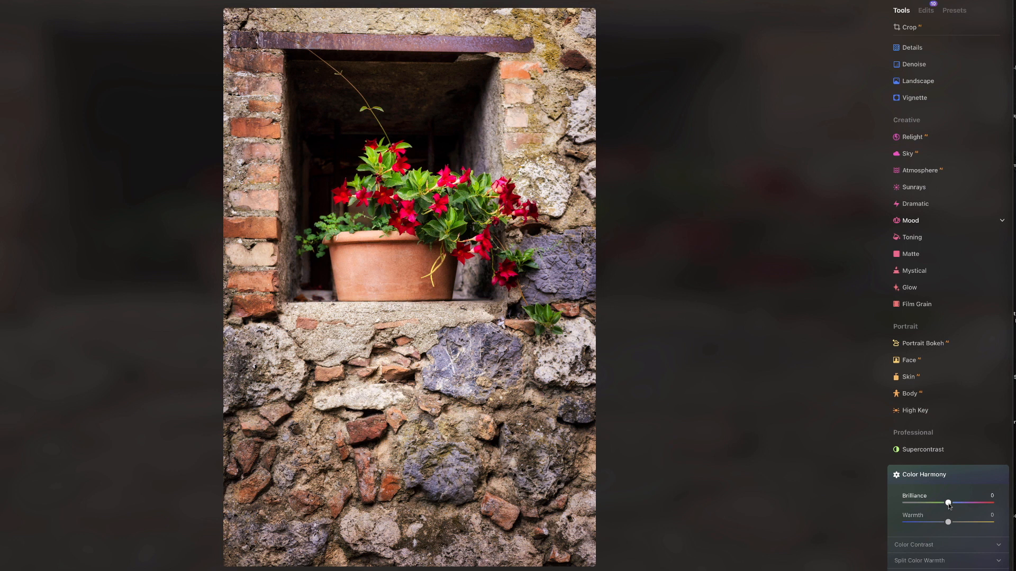
mouse_move(948, 504)
left_mouse_down()
mouse_move(975, 504)
mouse_move(935, 505)
left_mouse_up()
left_click(999, 475)
left_click_drag(948, 523, 951, 523)
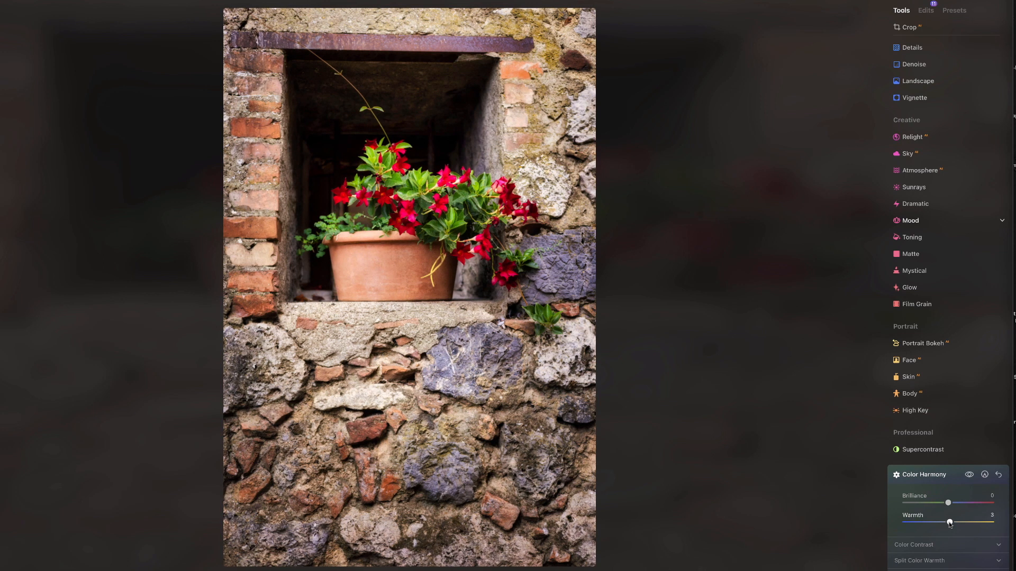
left_click(969, 475)
left_click(921, 480)
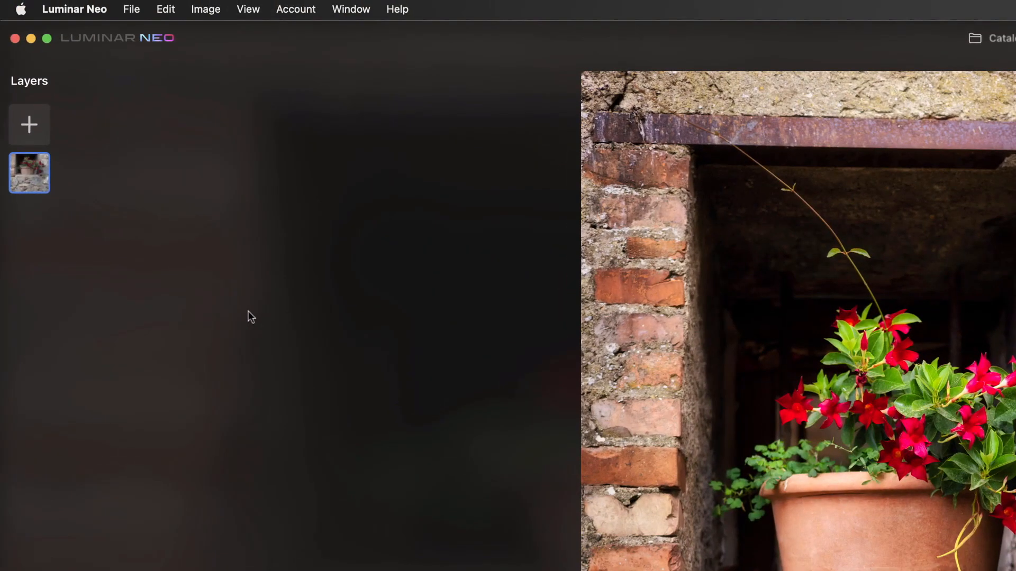
Add the brown texture from My Images as a new layer over the photo and set its Opacity to 100.
left_click(21, 120)
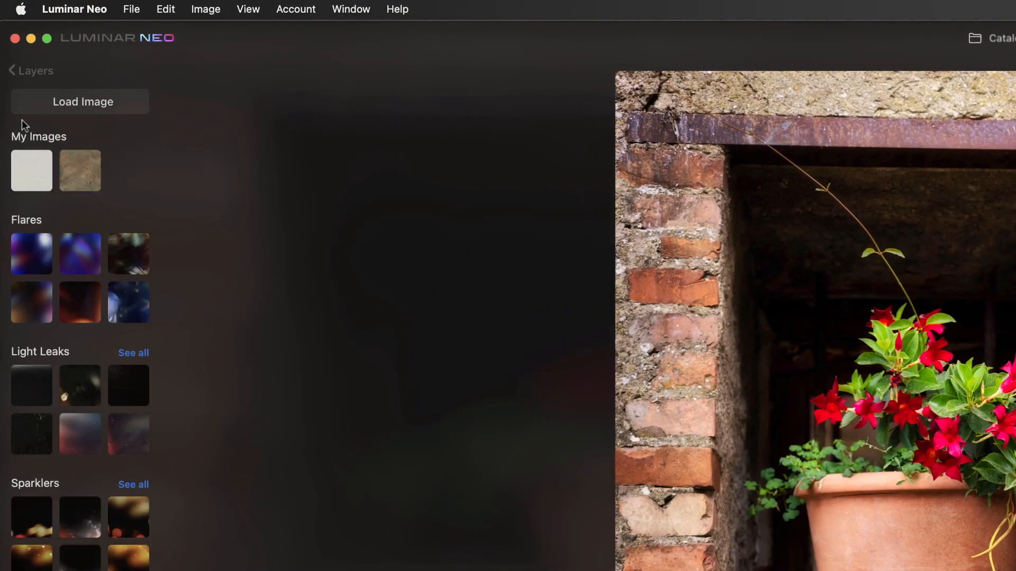
left_click(87, 174)
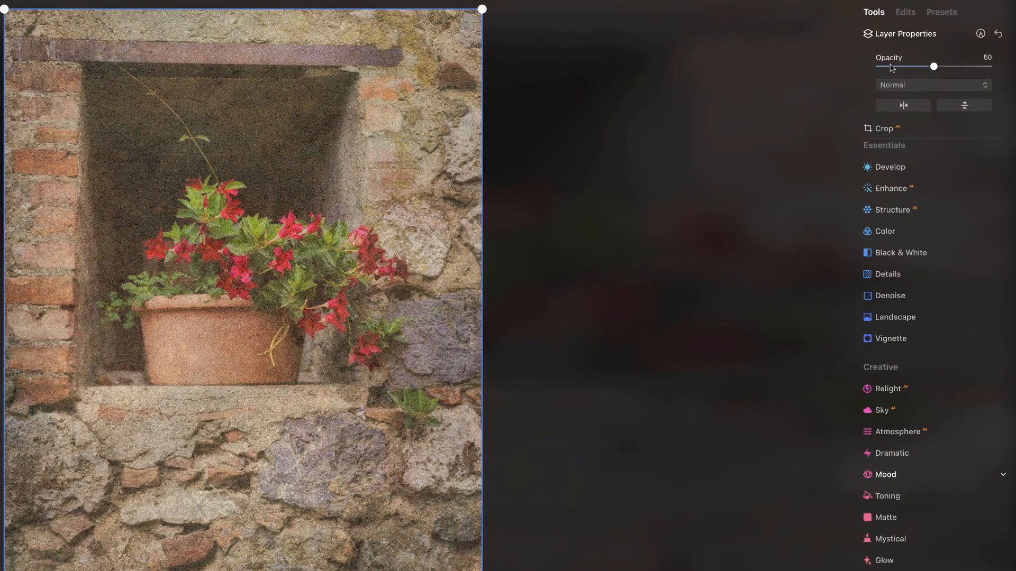
left_click_drag(933, 66, 956, 66)
left_click(984, 66)
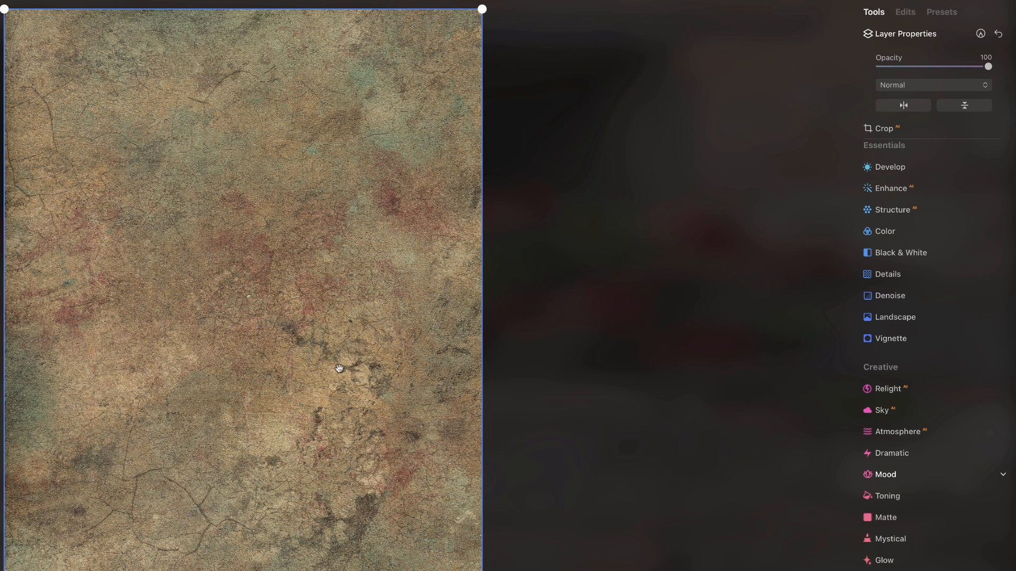
Try the Overlay blend mode on the texture layer, set it to Soft Light instead, and reduce the layer's Opacity moderately.
left_click(935, 88)
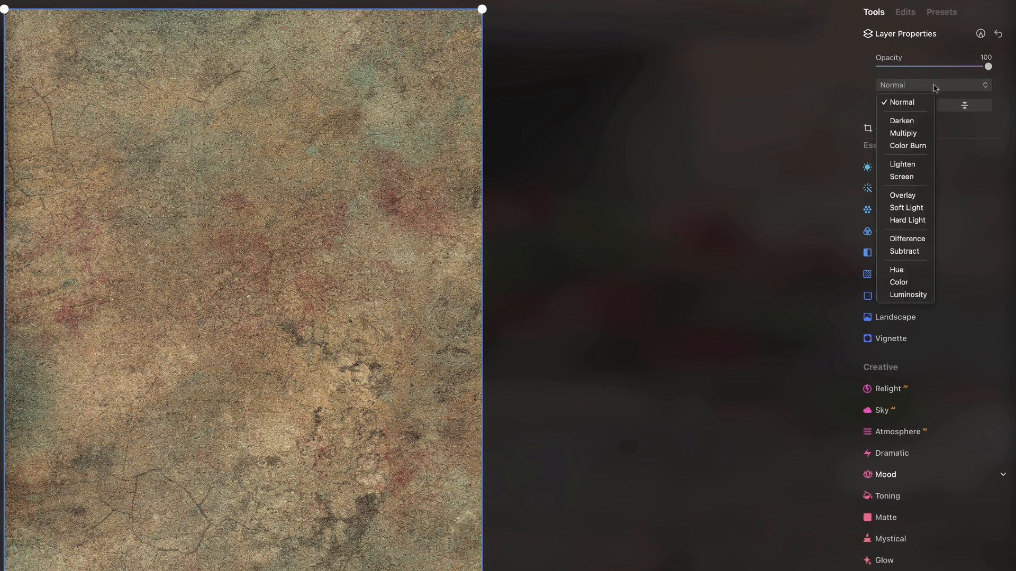
left_click(918, 195)
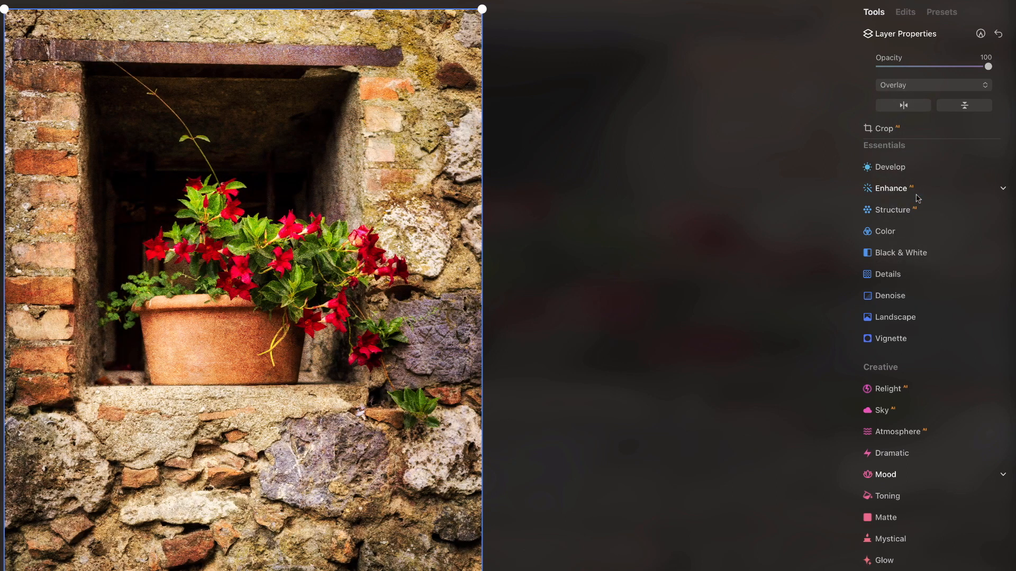
left_click(926, 85)
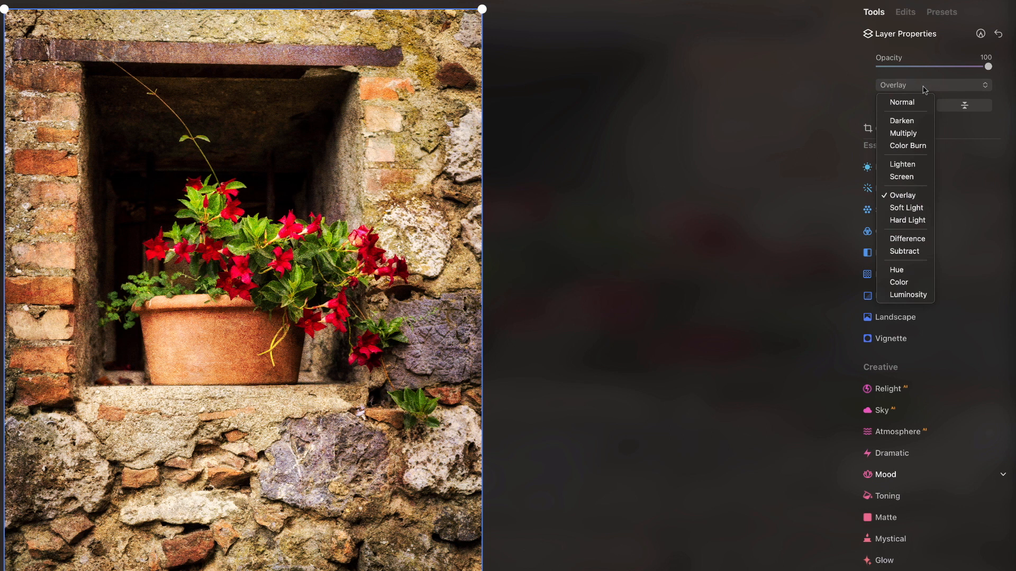
left_click(915, 208)
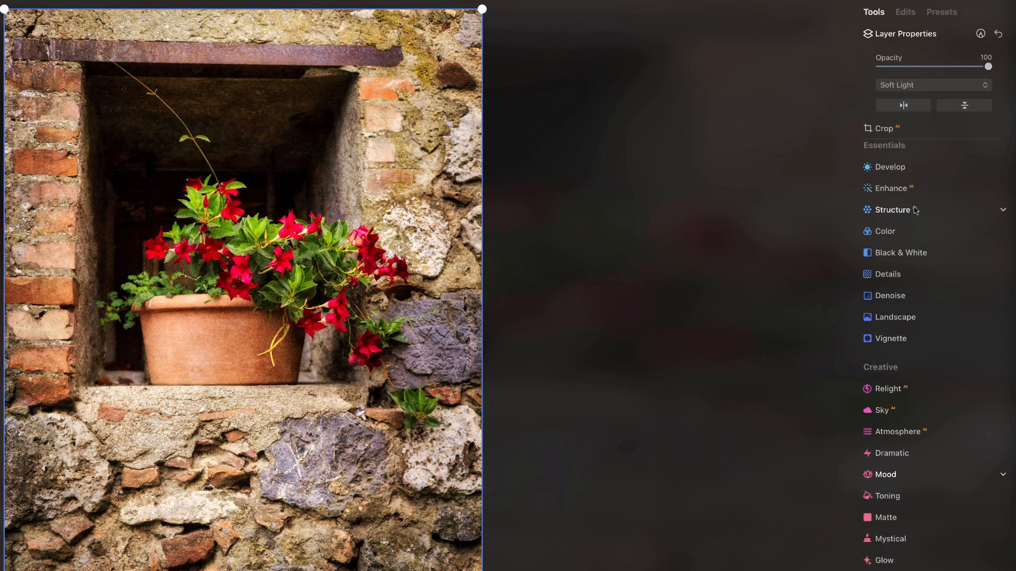
left_click_drag(993, 71, 946, 70)
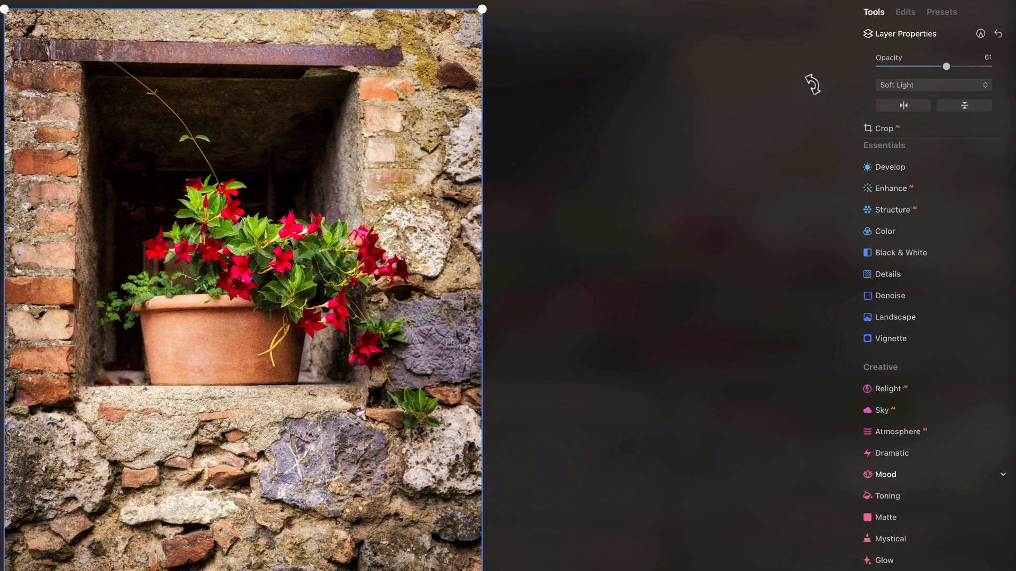
left_click_drag(946, 65, 968, 67)
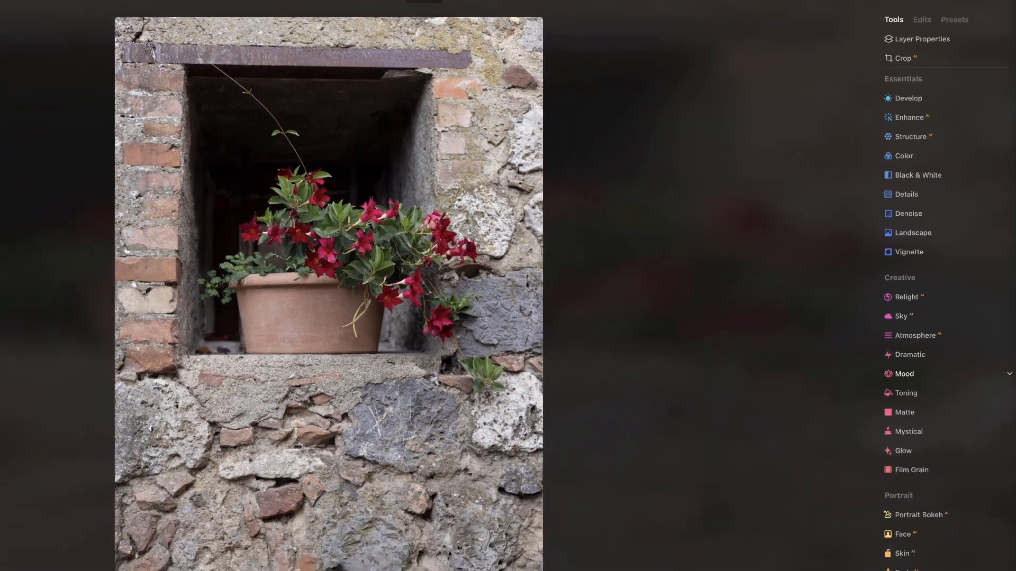
Compare the finished edit with the original photo several times using the before/after view.
left_click(438, 560)
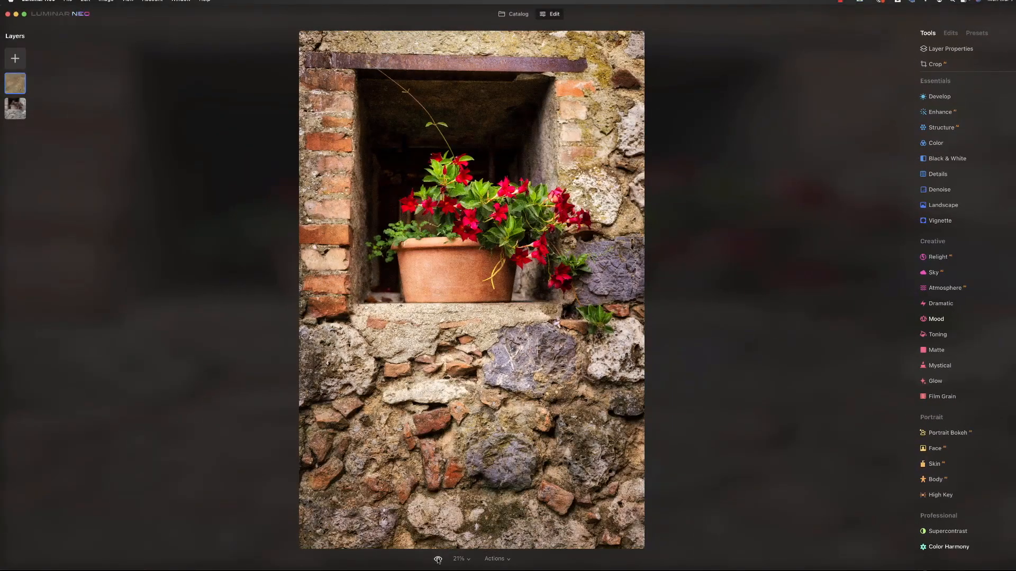
left_click(438, 560)
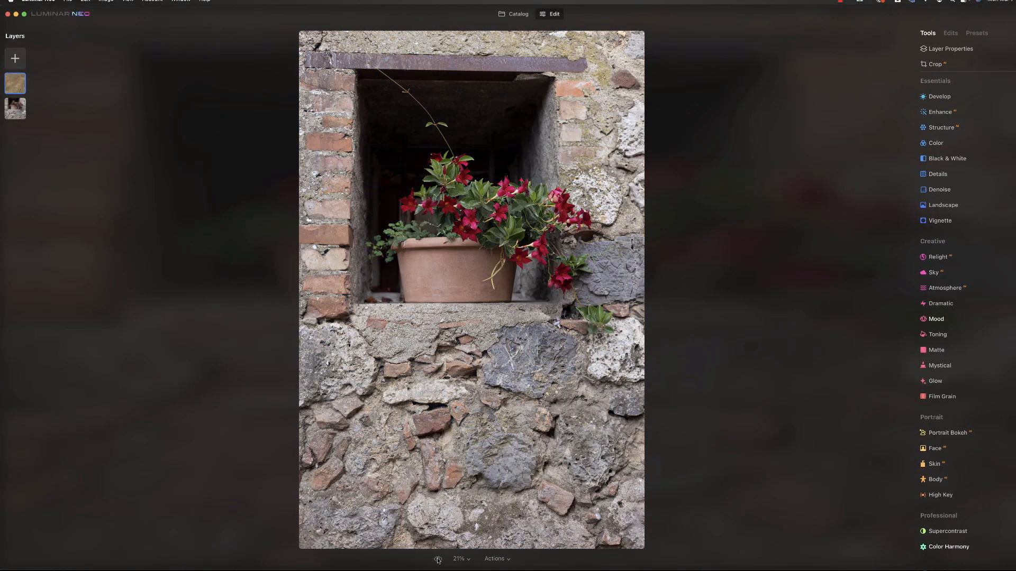
left_click(438, 560)
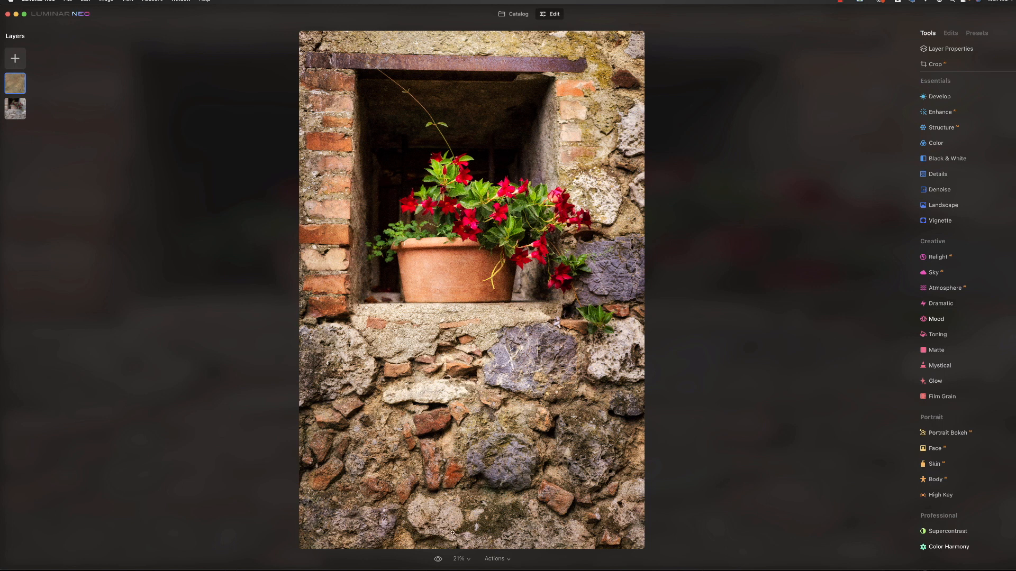
left_click(438, 560)
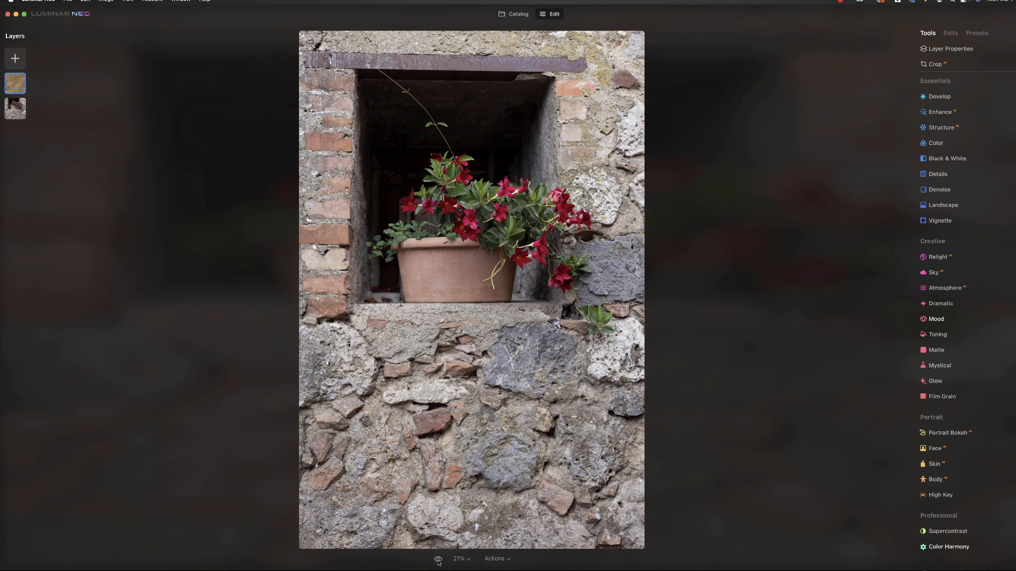
left_click(438, 560)
left_click(439, 559)
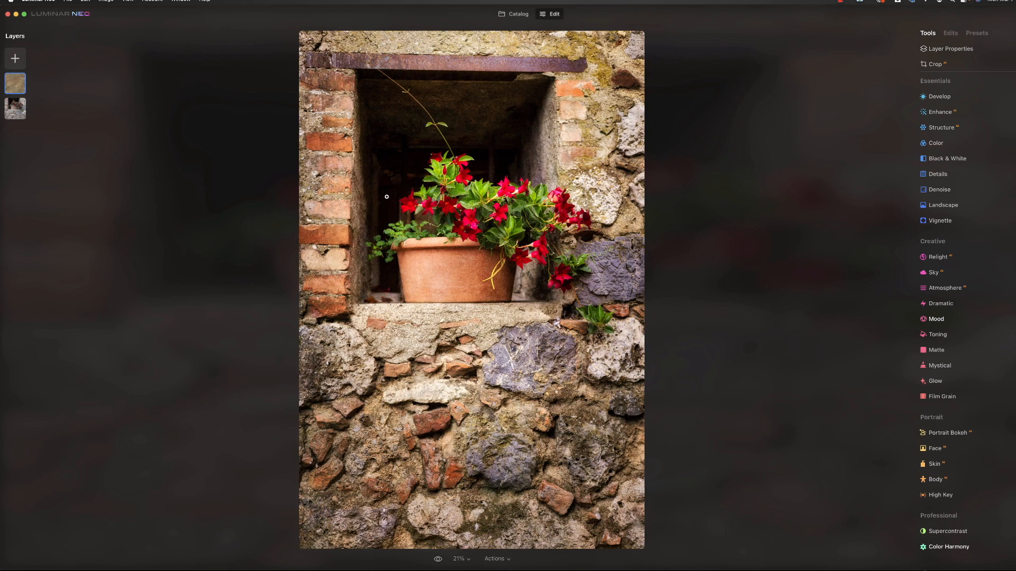
left_click(438, 559)
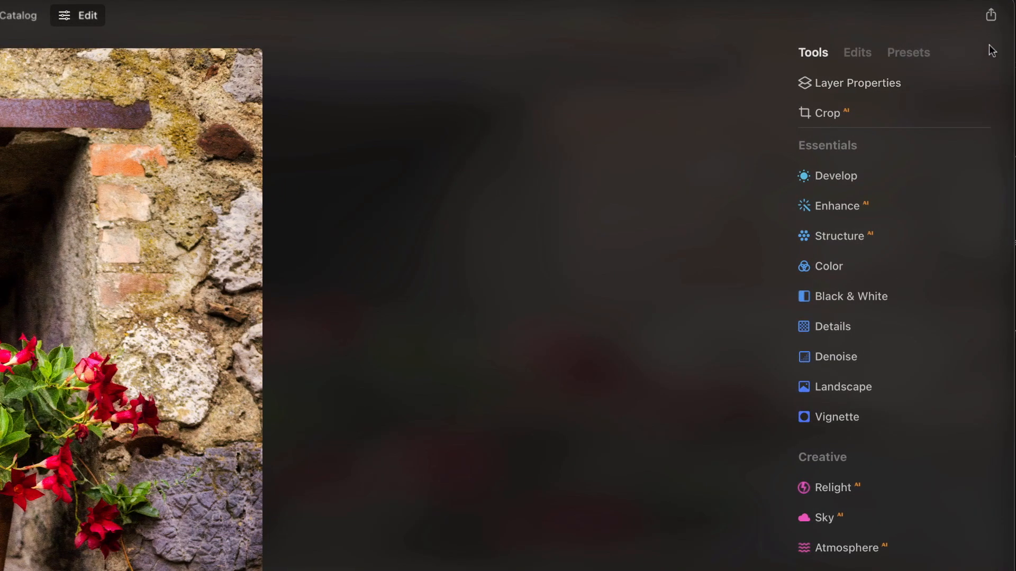
Open the export destinations for the edited photo.
left_click(991, 15)
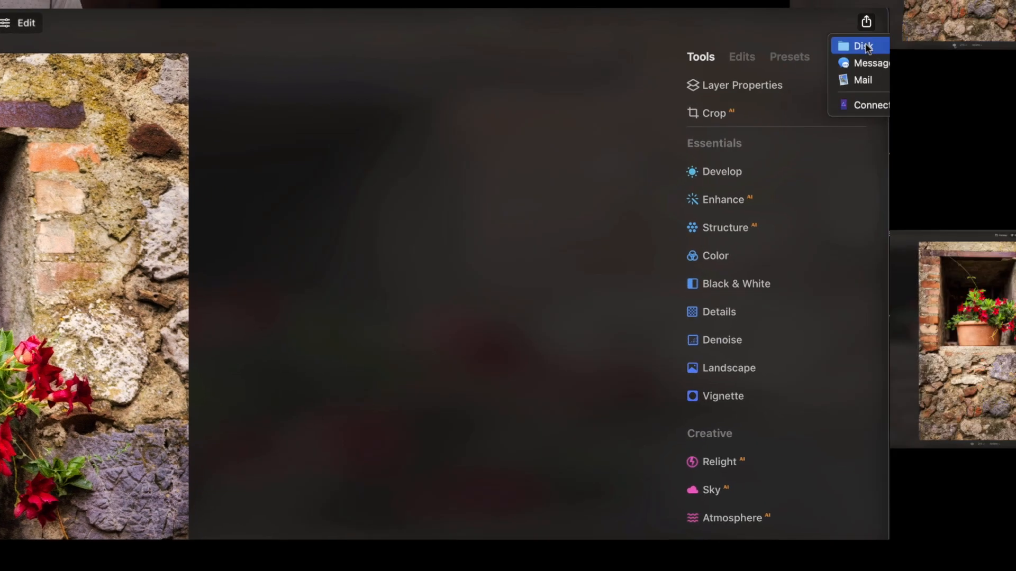